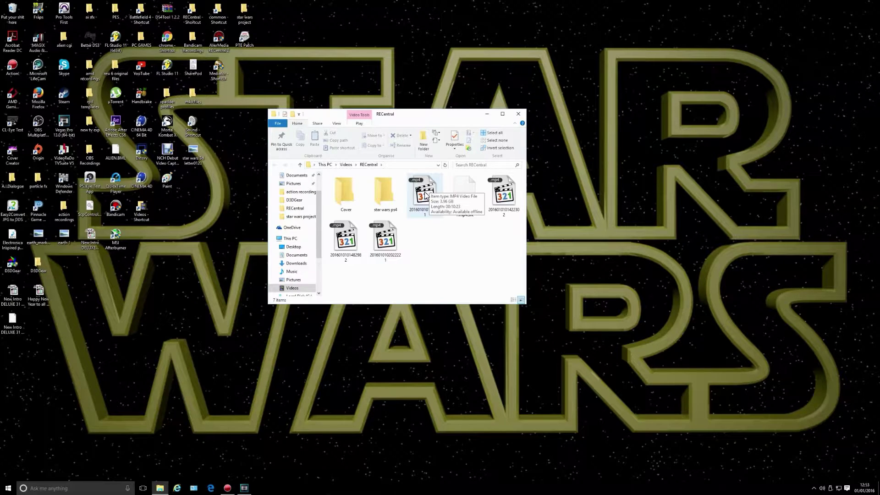
Check the frame size, bitrate and frame rate in the detailed properties of the first MP4 recording in the RECentral folder.
right_click(426, 194)
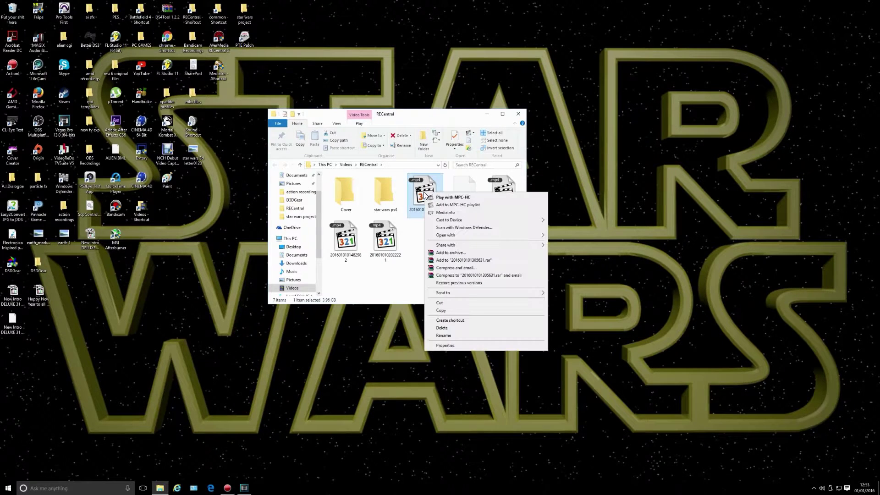
left_click(449, 345)
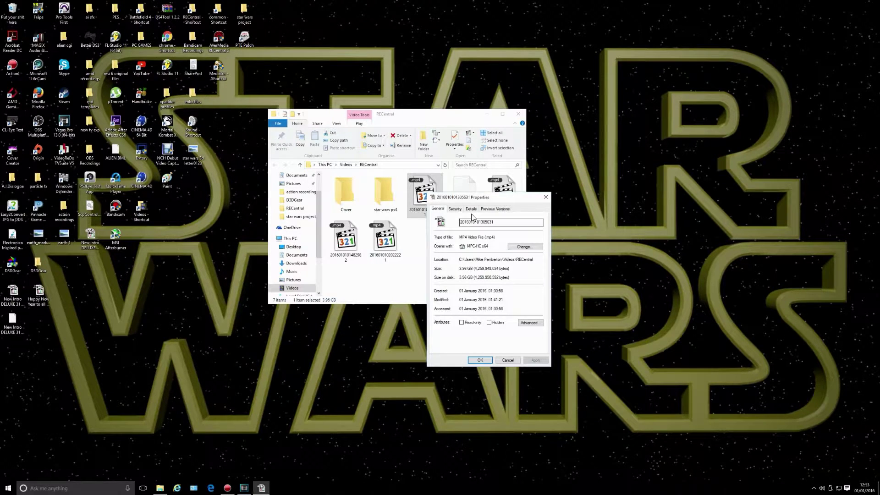
left_click(472, 209)
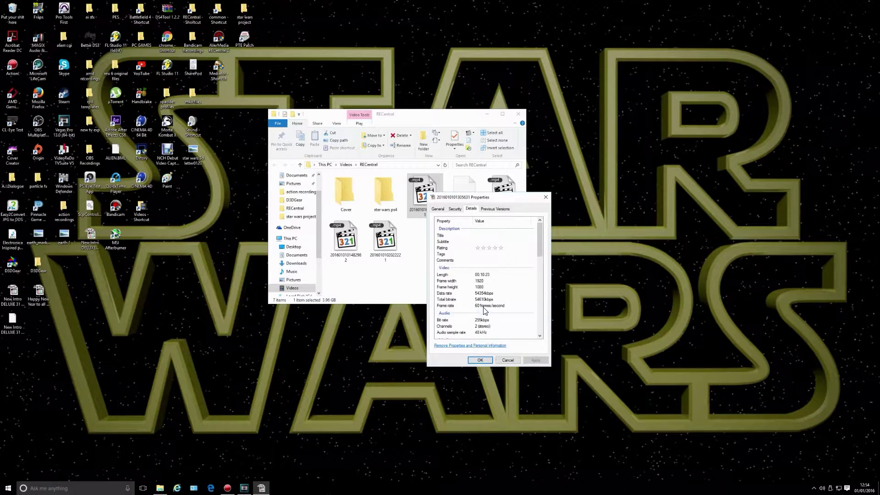
left_click(481, 360)
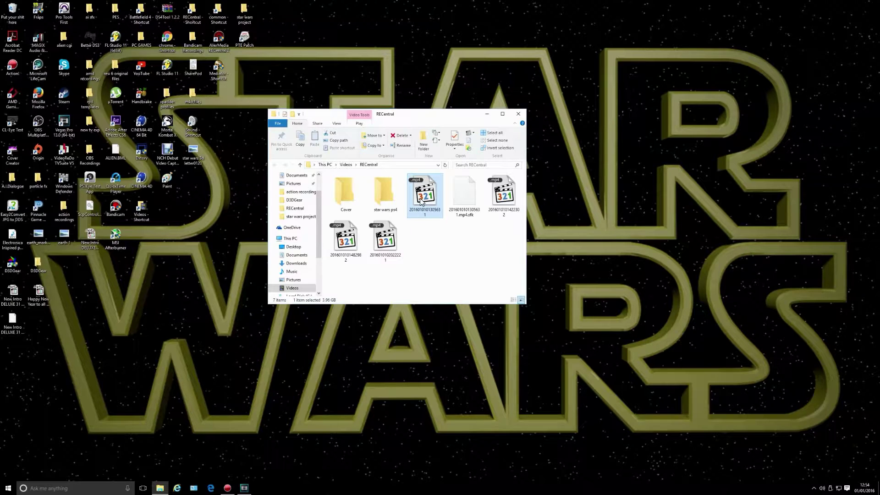
mouse_move(420, 201)
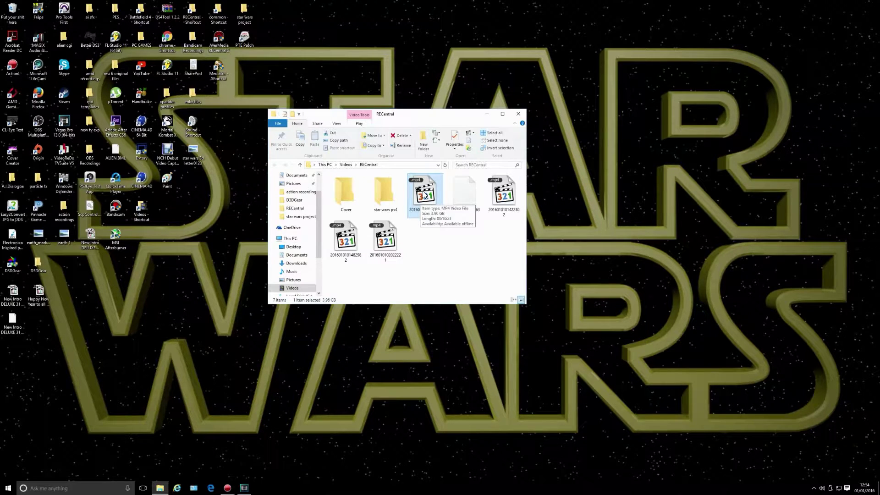
Switch to Vegas Pro and review the intro clip's video event properties, including its resample mode.
left_click(245, 488)
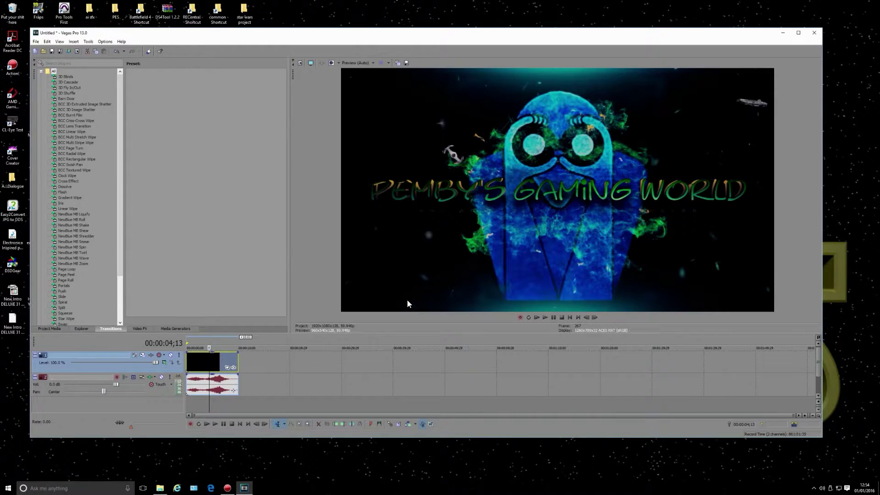
right_click(213, 367)
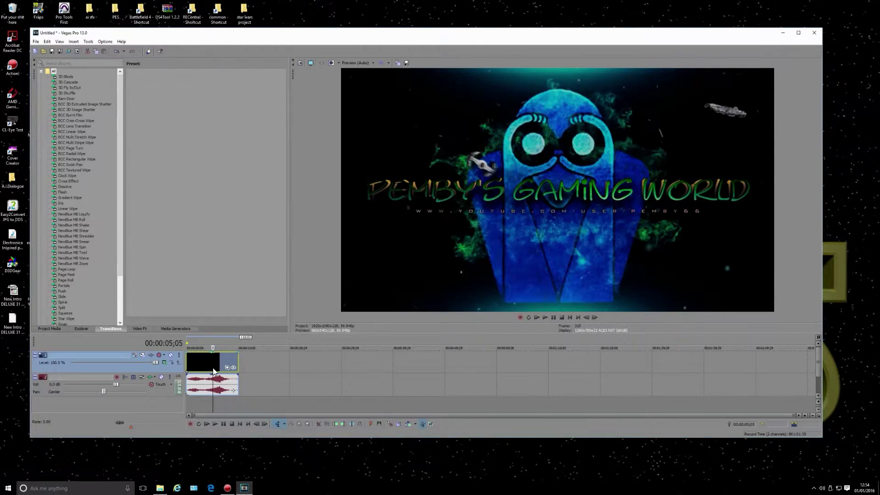
left_click(226, 365)
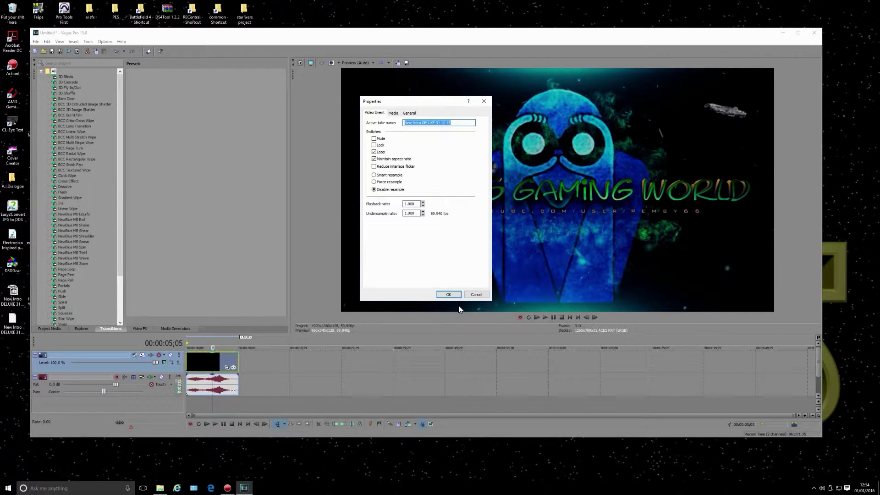
left_click(447, 294)
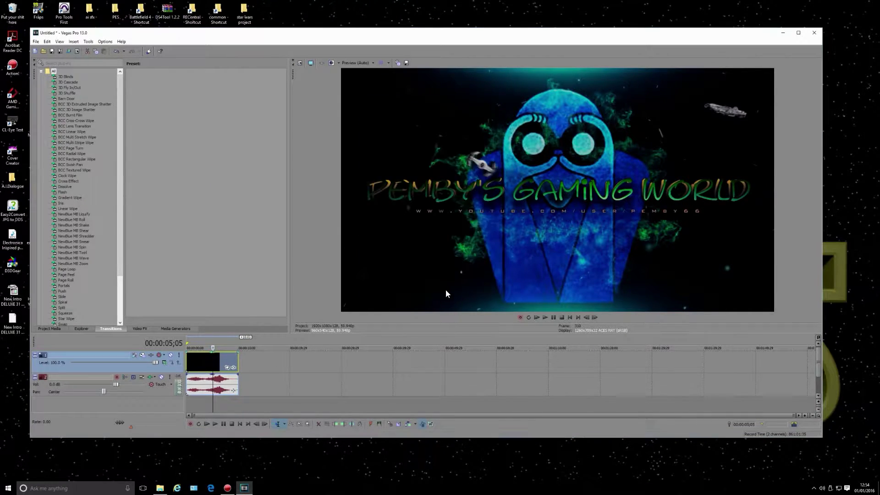
Set the view transform to Off in the project's video properties and accept the change.
left_click(79, 52)
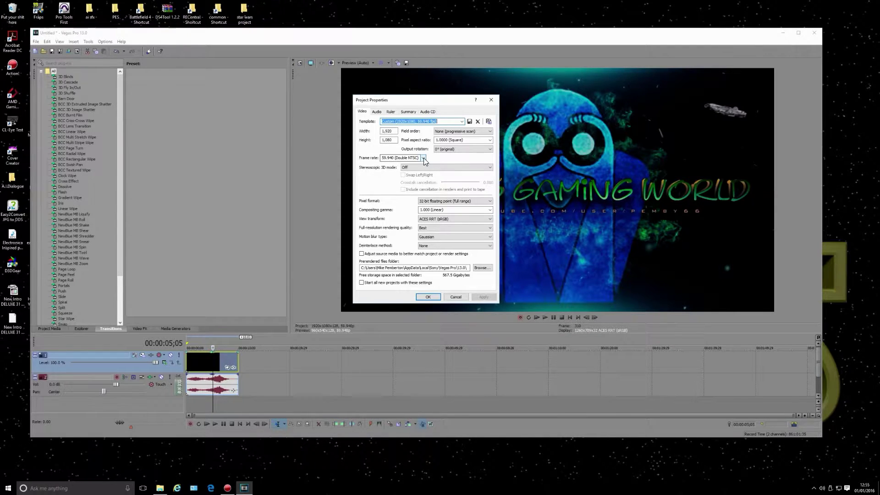
left_click(456, 220)
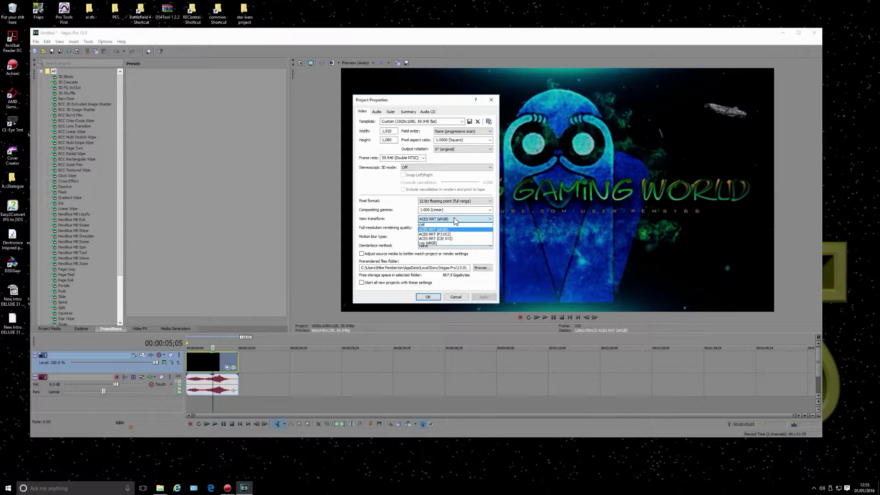
left_click(423, 225)
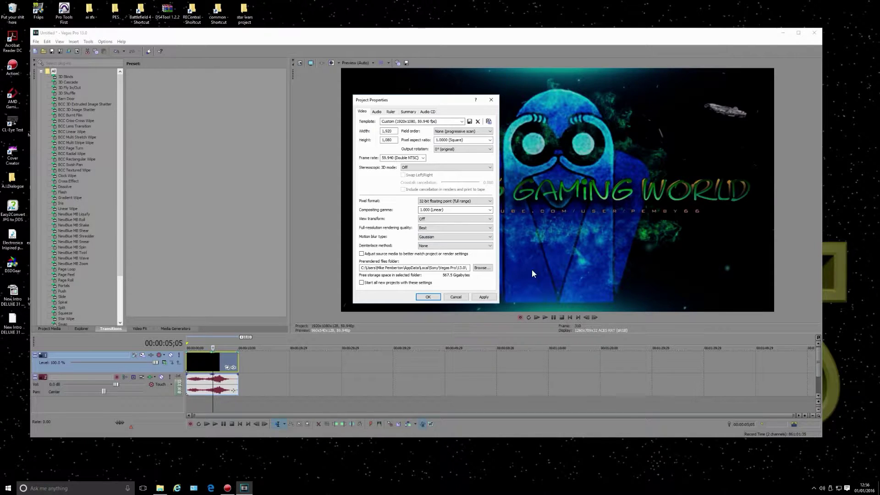
left_click(426, 298)
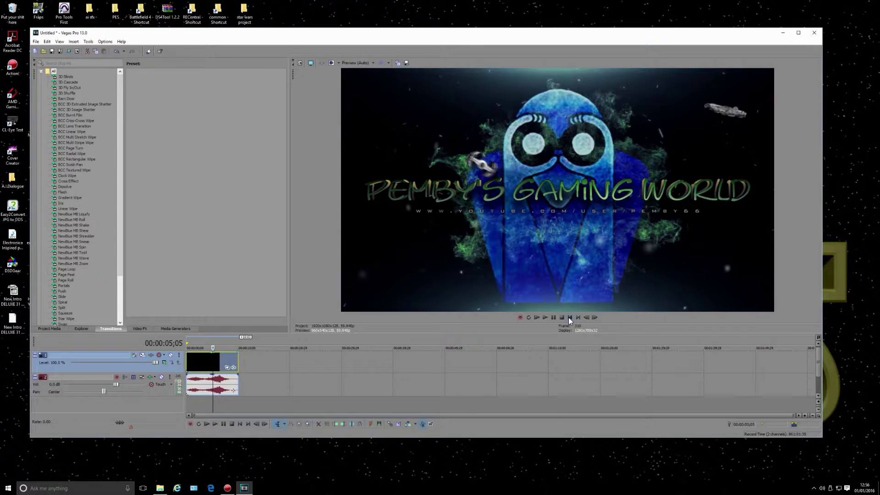
Add the first MP4 recording from the RECentral folder to the timeline directly after the intro clip.
left_click(248, 424)
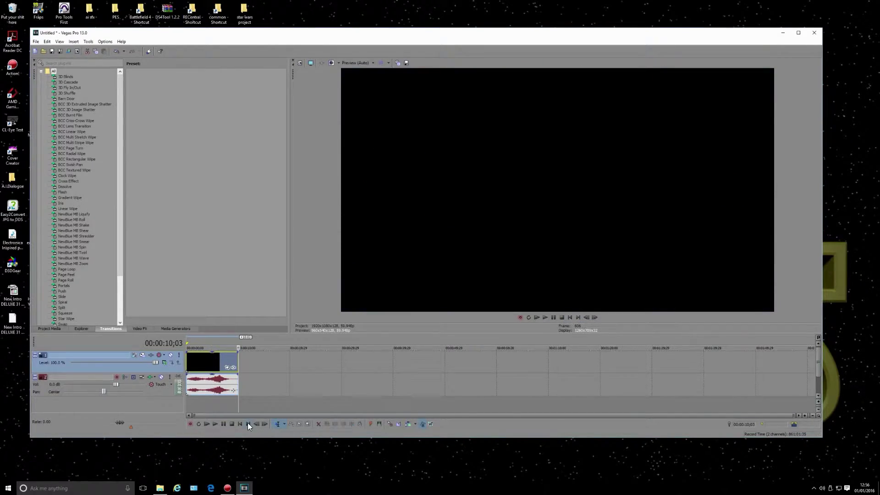
left_click(160, 489)
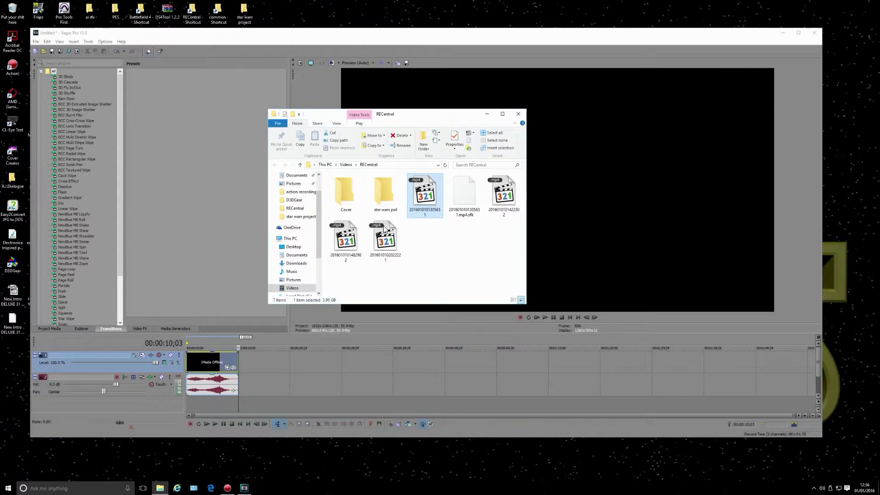
left_click_drag(425, 198, 256, 359)
Set the gameplay clip's video event to Disable resample.
left_click(256, 359)
right_click(256, 358)
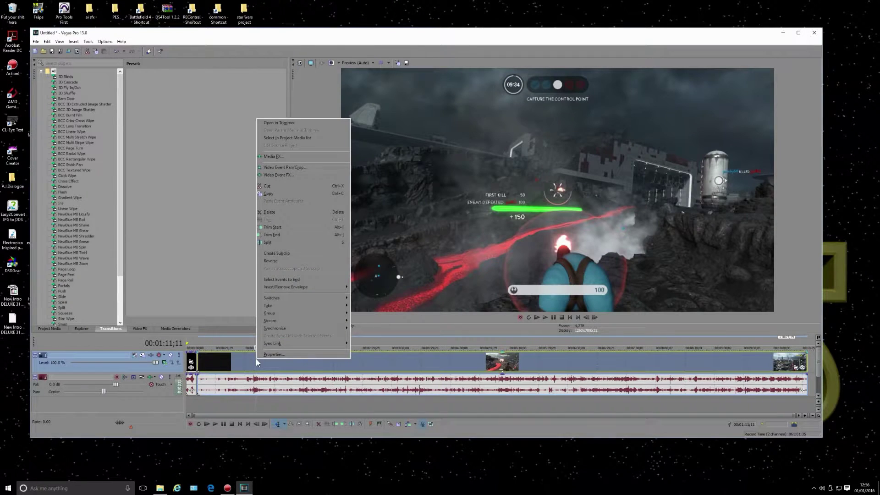
left_click(278, 352)
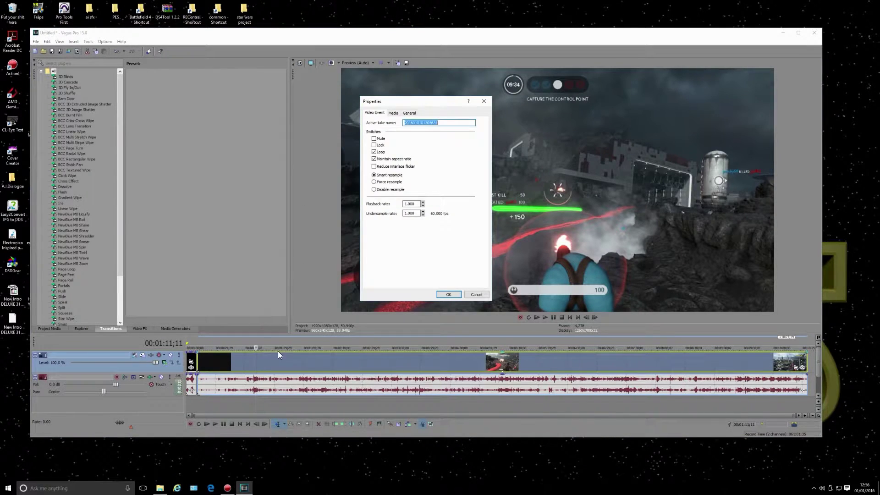
left_click(374, 189)
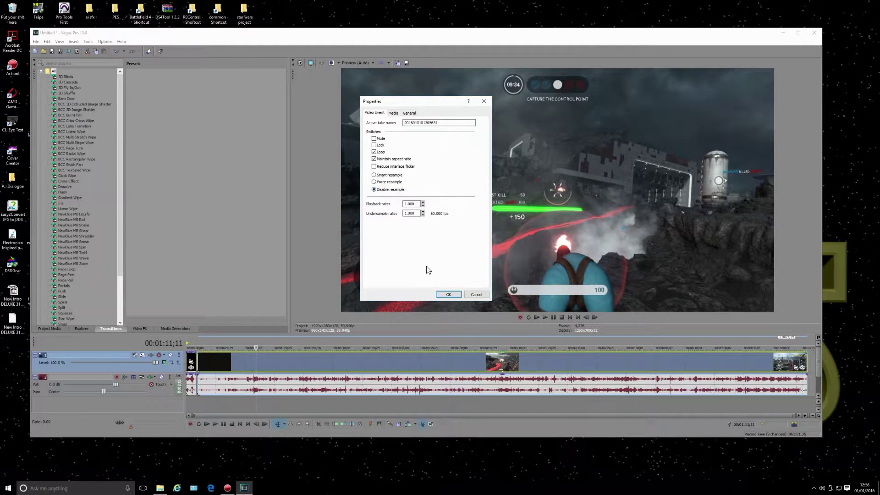
left_click(447, 294)
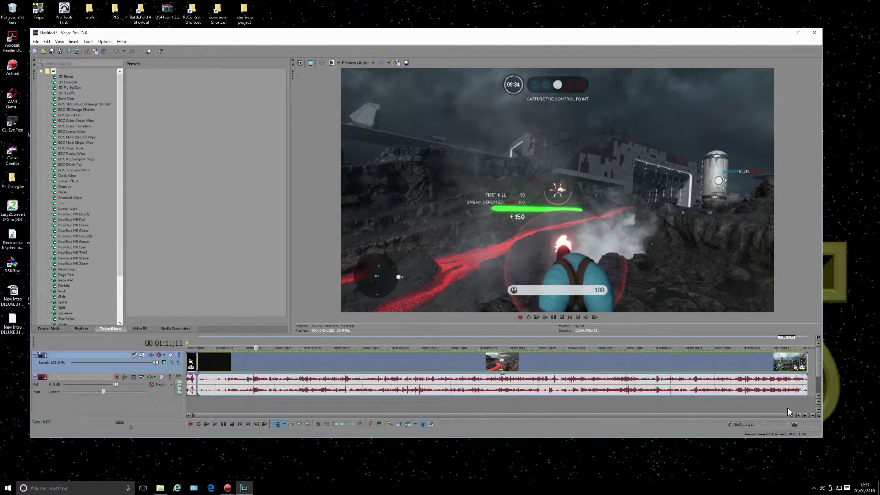
Recheck the resample mode in the gameplay clip's video event properties.
left_click_drag(798, 416, 447, 417)
left_click(316, 362)
right_click(317, 362)
left_click(330, 350)
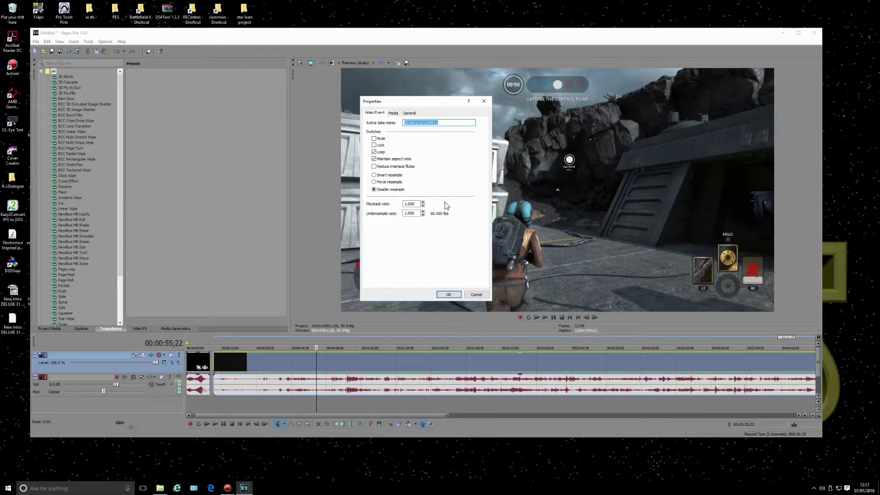
left_click(451, 294)
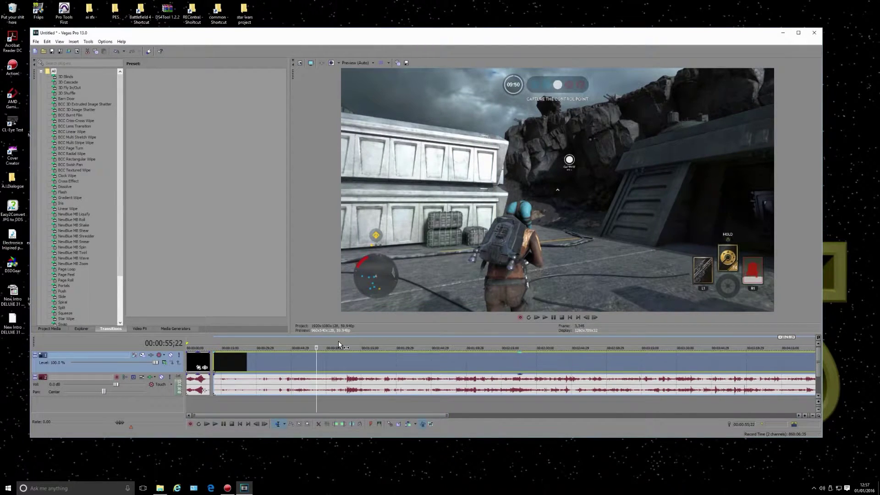
Find the start of the match in the gameplay clip and split it at 00:00:46;12.
left_click(296, 338)
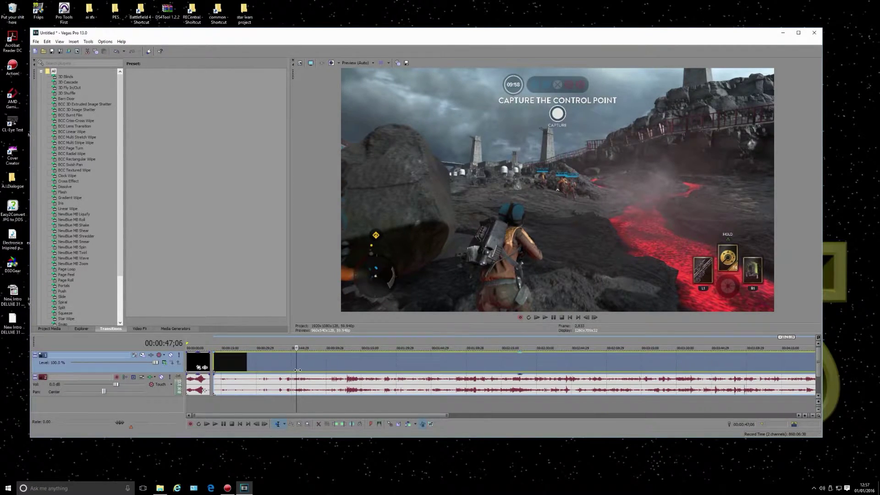
key("space")
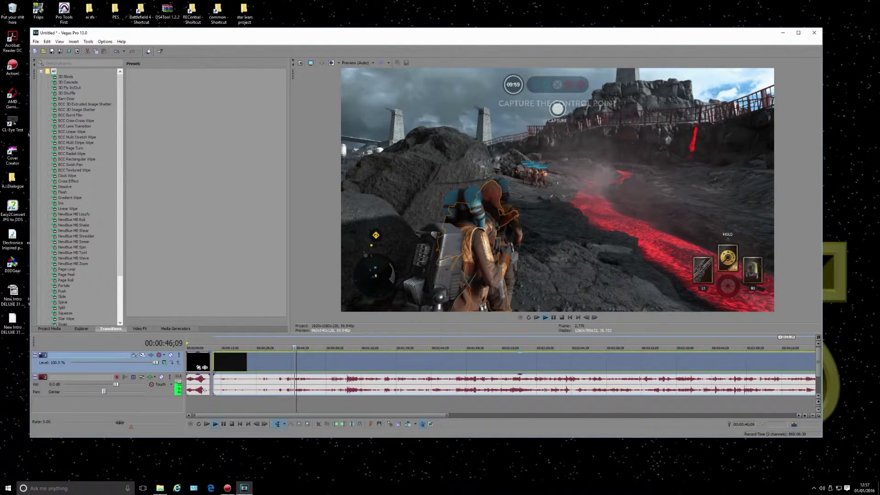
key("space")
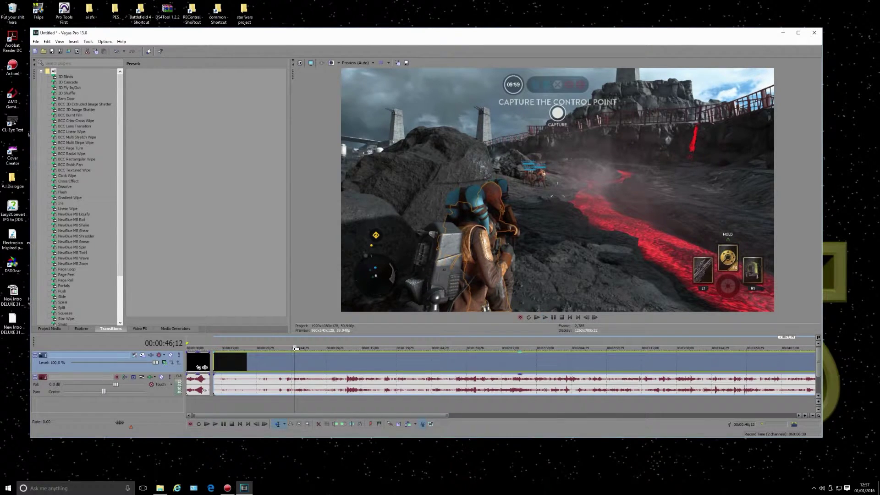
key("s")
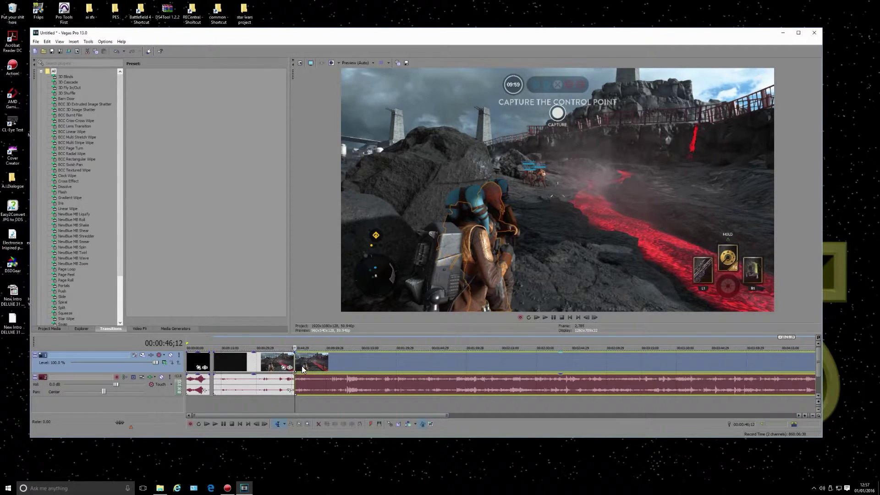
Delete the gameplay section before the split, leaving the intro and the match footage on the timeline.
left_click(272, 365)
right_click(272, 365)
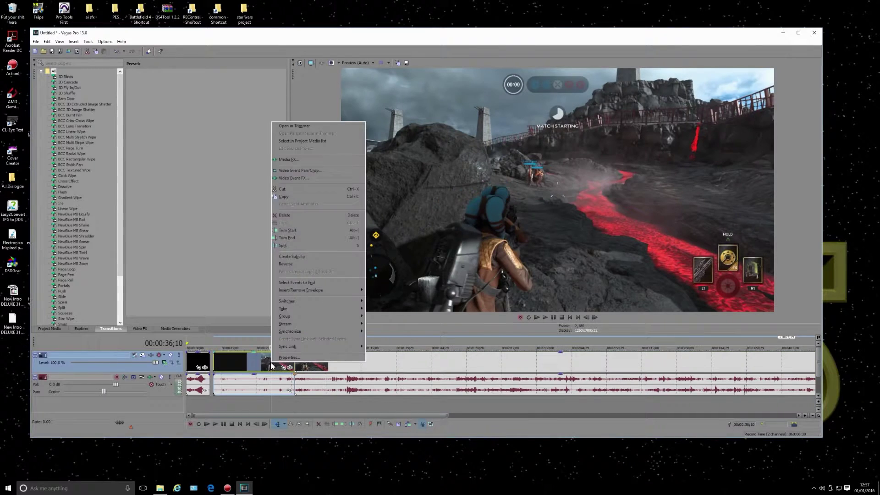
left_click(284, 215)
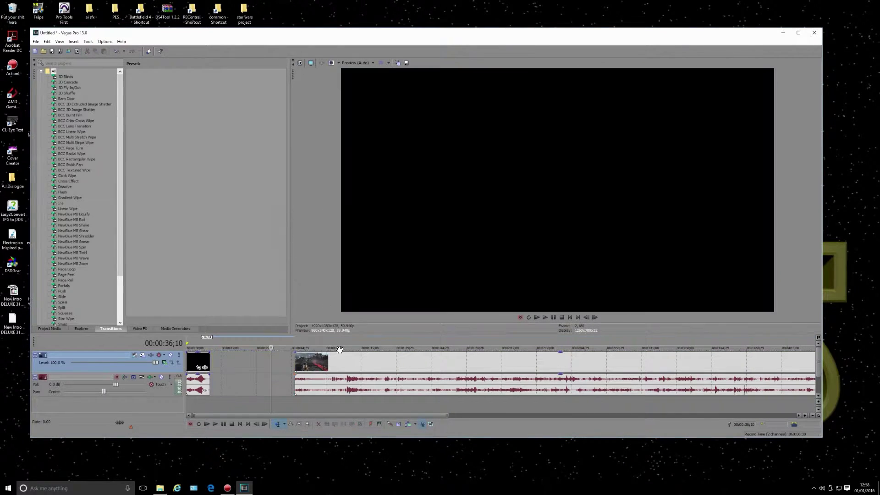
Apply the Linear Wipe transition with the Top-Down, Soft Edge preset to the start of the gameplay clip.
left_click(68, 208)
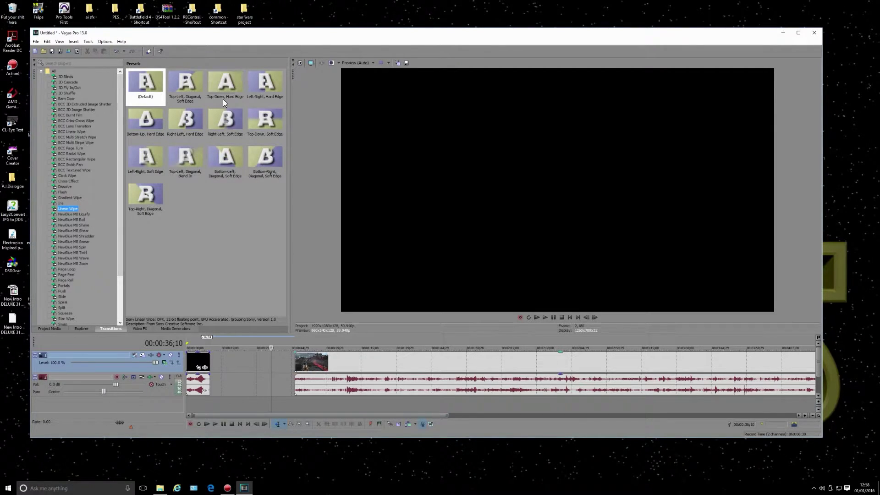
left_click_drag(266, 123, 295, 361)
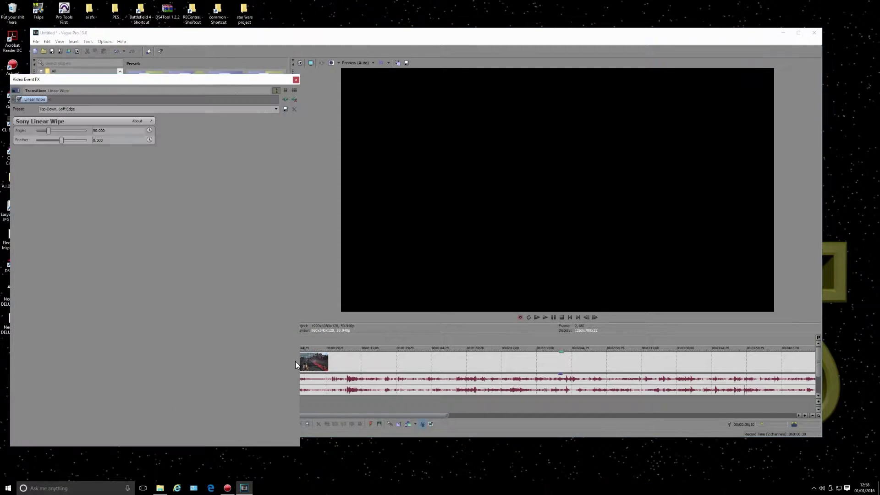
left_click(296, 80)
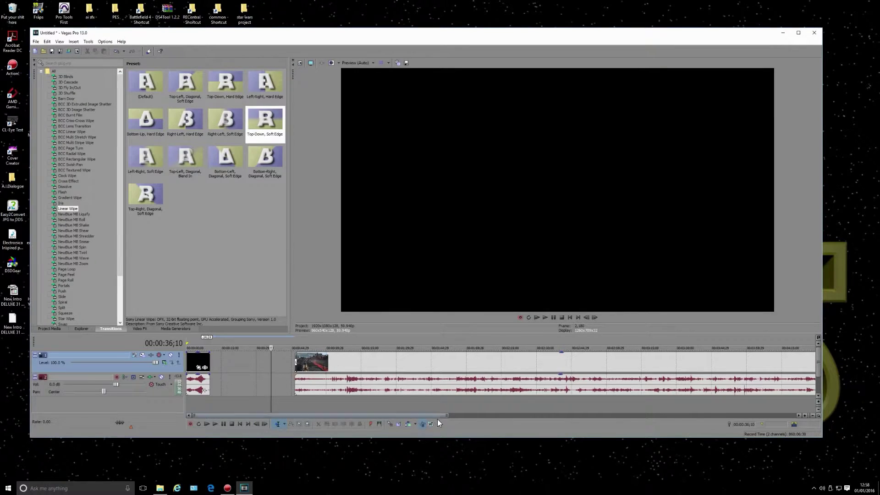
Move the gameplay clip up against the intro's end and mark a time selection across the join, from 00:00:08;11 to 00:00:12;04.
left_click_drag(450, 416, 324, 417)
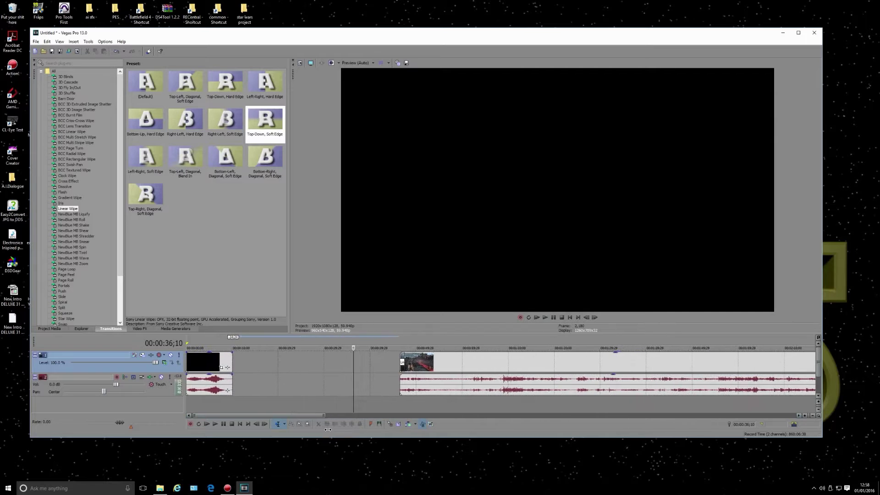
left_click(471, 365)
left_click_drag(470, 364, 300, 364)
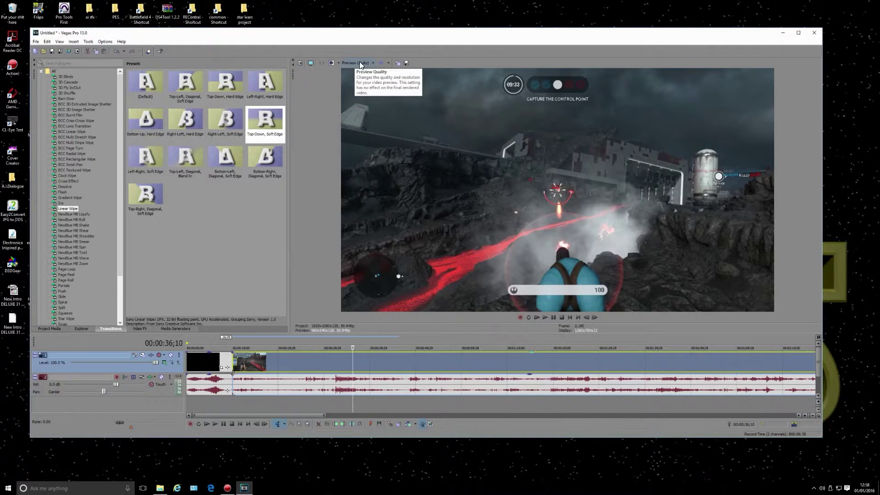
left_click_drag(223, 341, 241, 341)
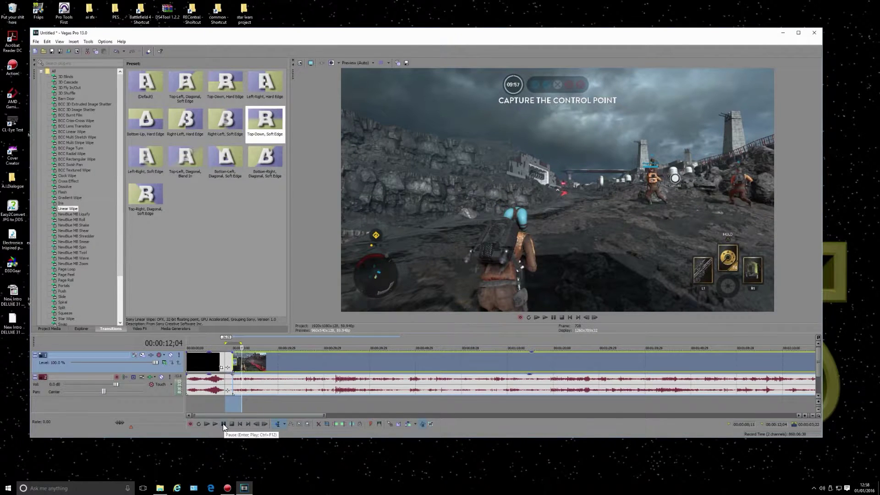
Open the video preview preferences, review the Dynamic RAM Preview setting, and close the dialog.
right_click(311, 66)
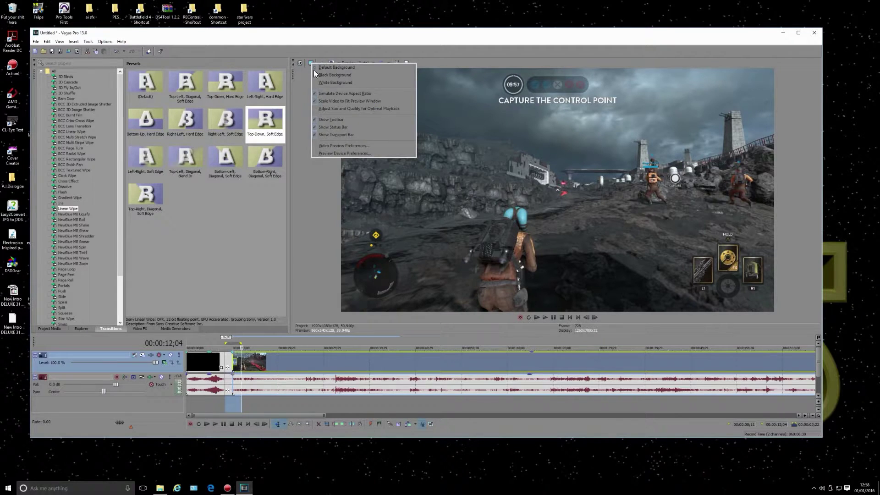
left_click(325, 144)
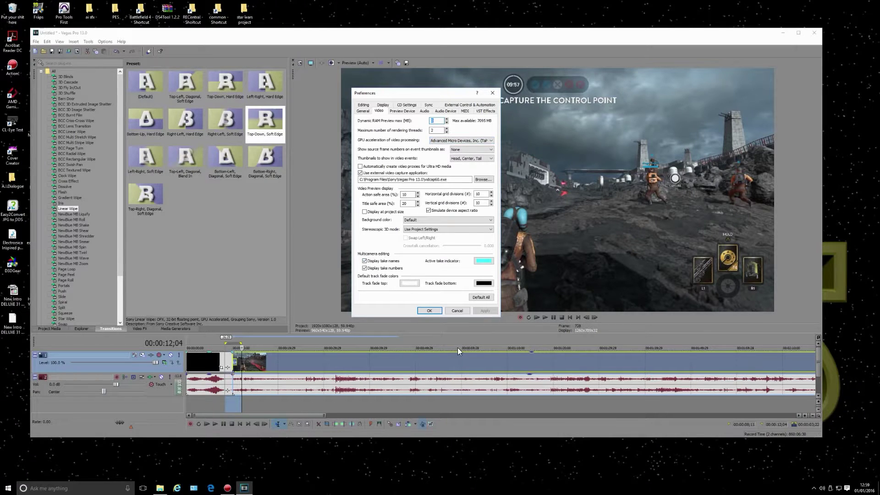
left_click(426, 310)
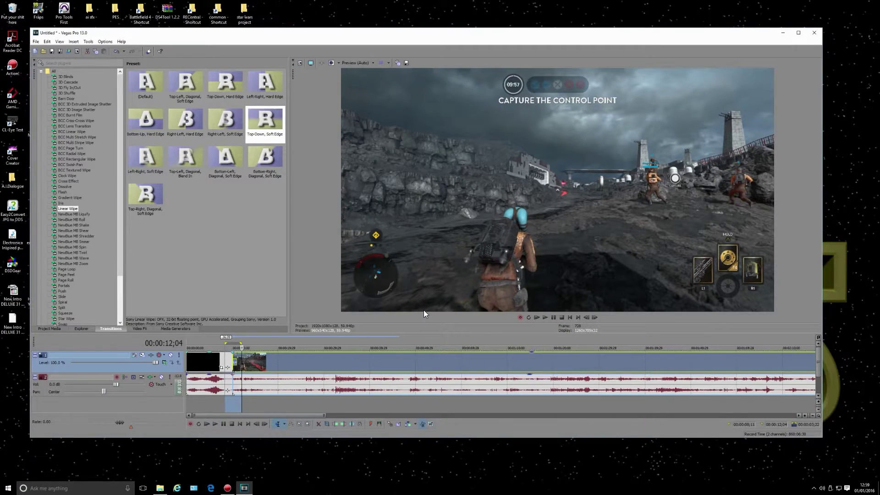
Play back the Linear Wipe transition at the join between the intro and the gameplay clip.
left_click(553, 316)
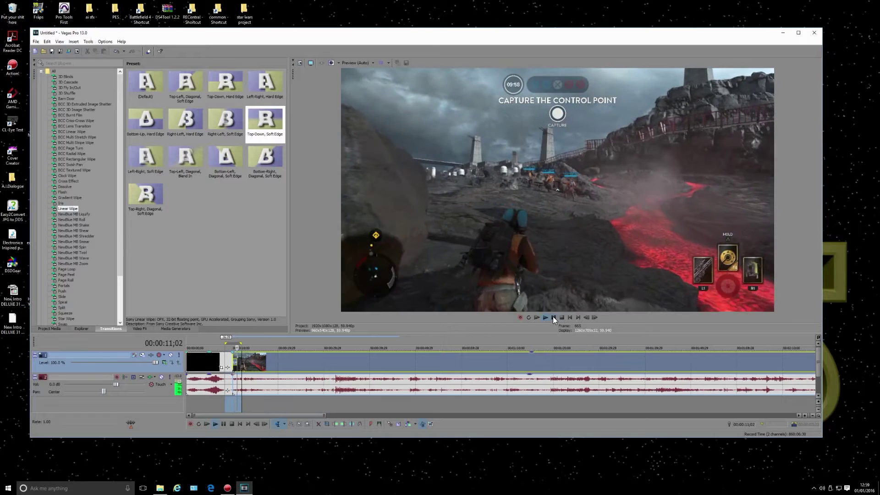
left_click(553, 316)
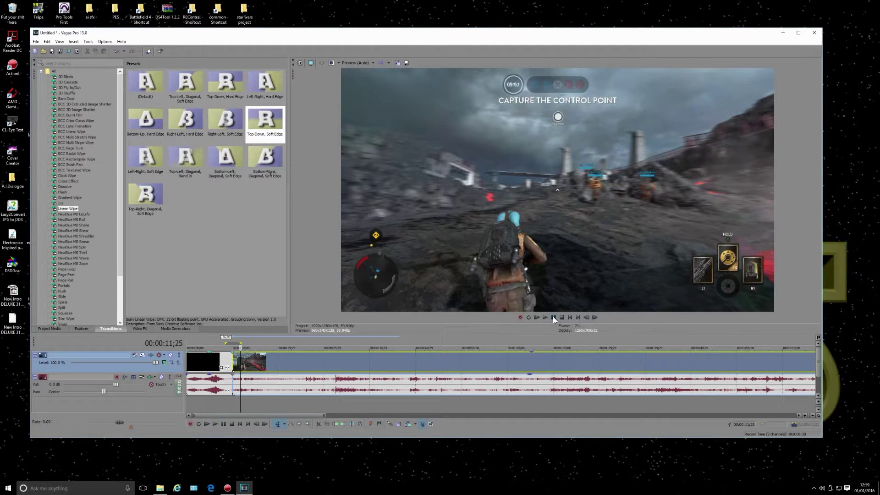
double_click(272, 338)
Split the gameplay clip at 00:09:58;27 on the end-of-match scoreboard and delete the section after the split.
left_click_drag(234, 416, 749, 419)
left_click(402, 338)
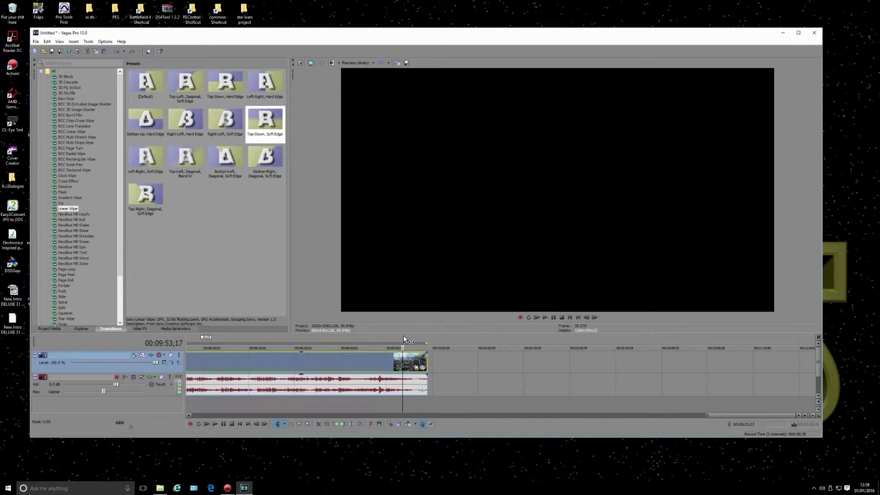
left_click(553, 317)
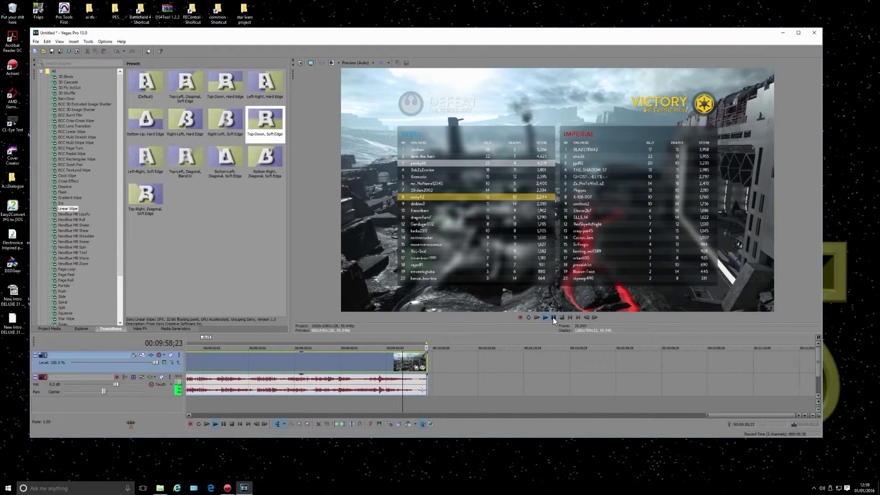
left_click(586, 317)
left_click(586, 317)
left_click(586, 318)
left_click(586, 317)
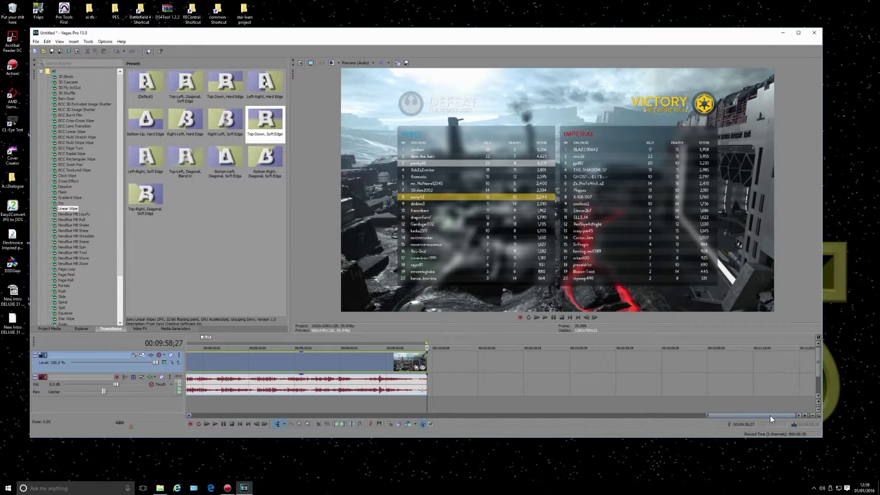
left_click_drag(795, 416, 735, 401)
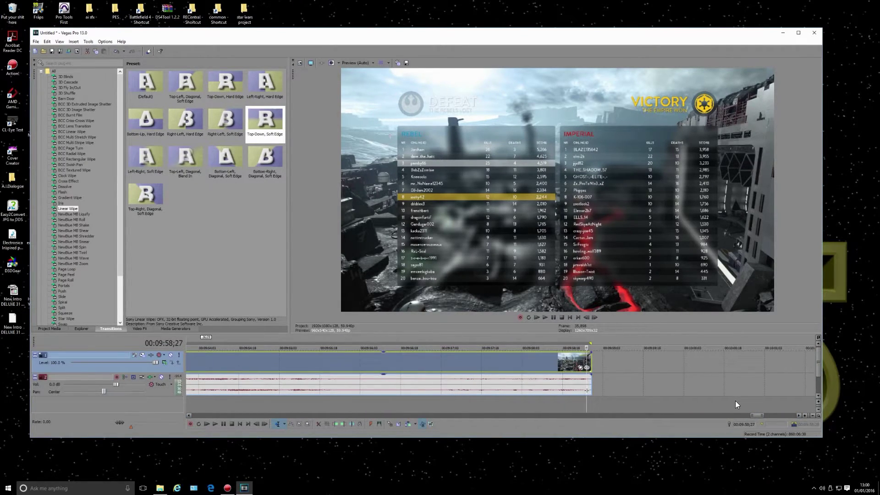
left_click(735, 400)
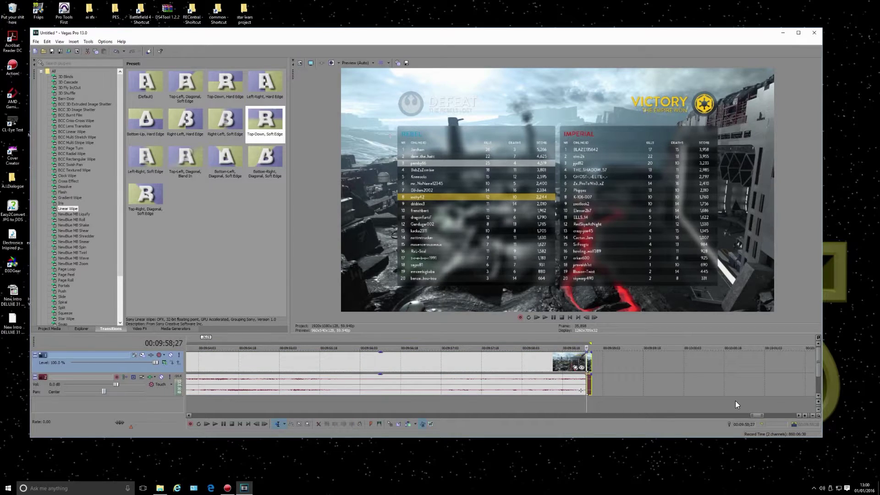
right_click(590, 368)
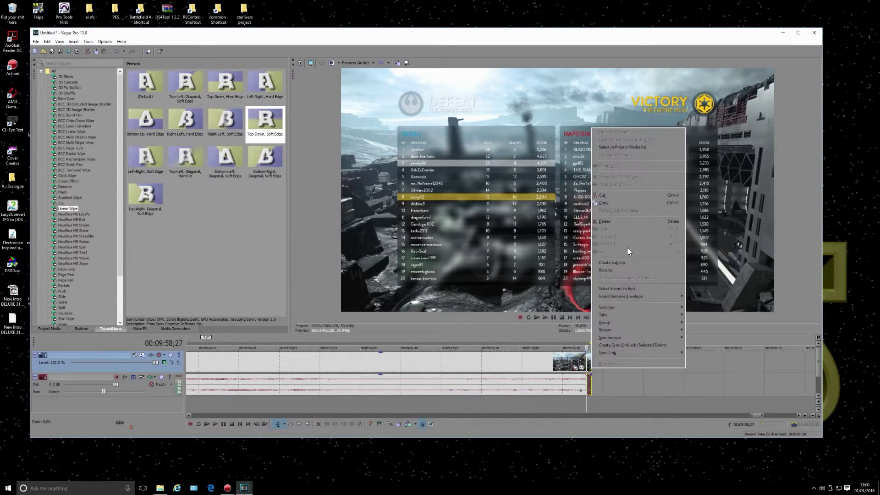
left_click(610, 220)
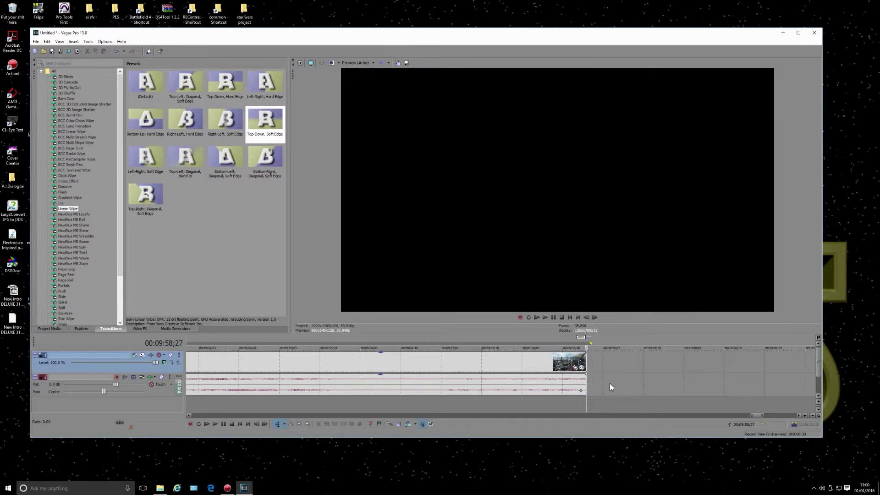
Apply the Linear Wipe transition with the Right-Left, Soft Edge preset to the end of the gameplay clip.
left_click(227, 118)
left_click_drag(227, 114, 585, 361)
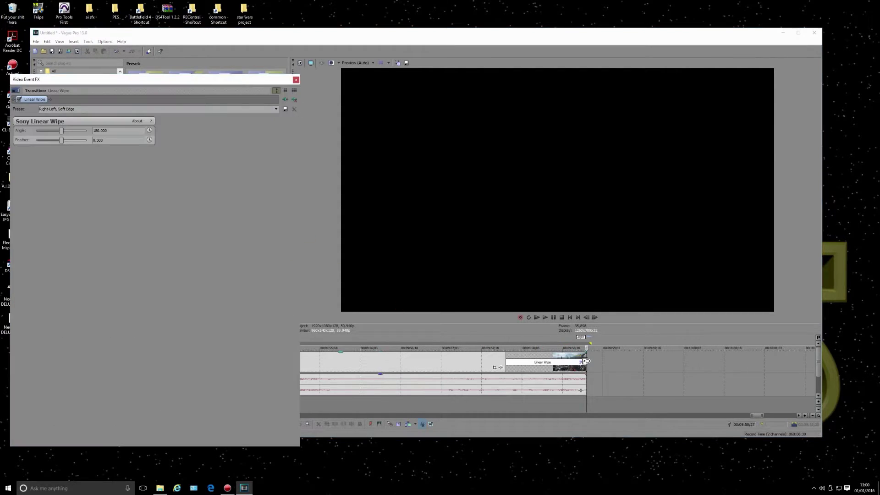
left_click(295, 80)
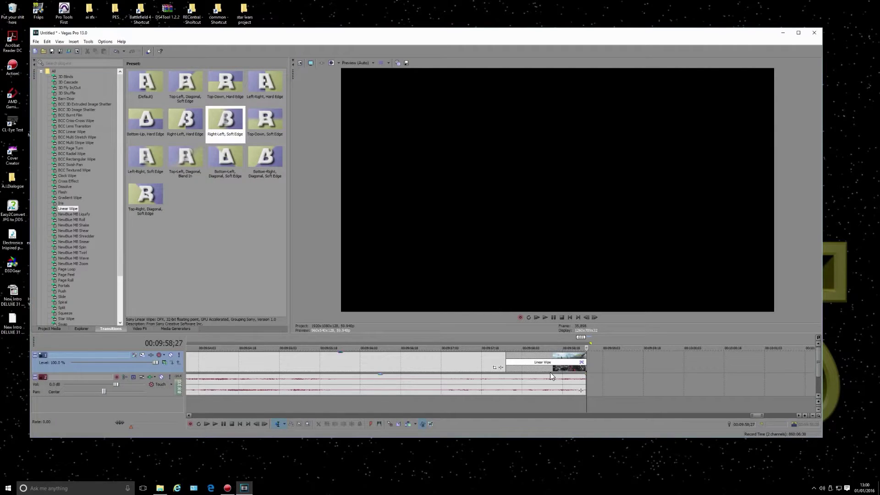
Add a fade-out of about 5 seconds to the end of the gameplay audio.
left_click(588, 375)
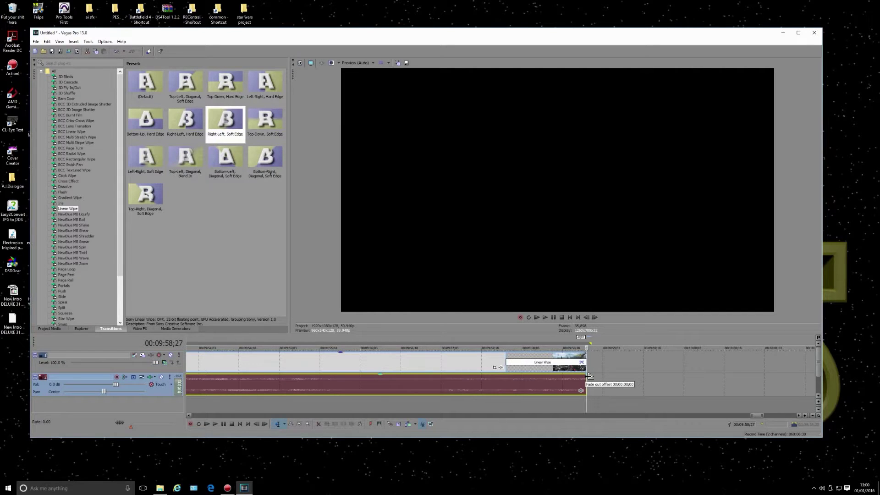
left_click_drag(589, 376, 187, 396)
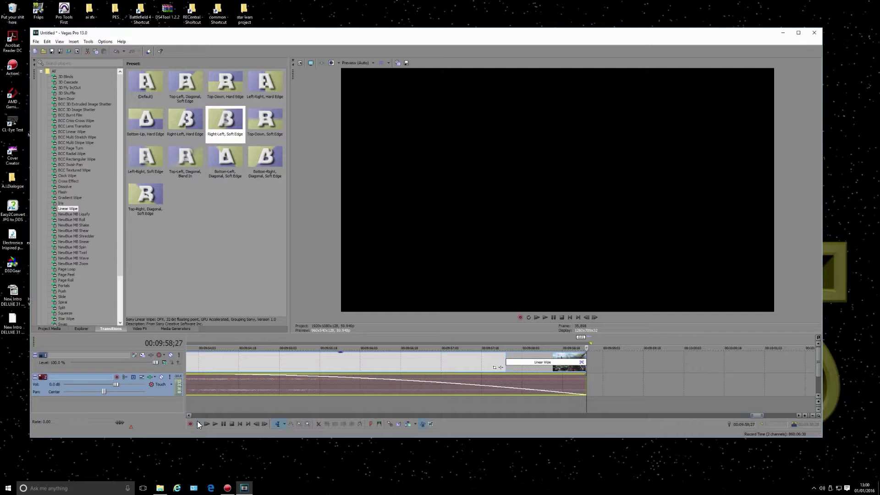
left_click(188, 417)
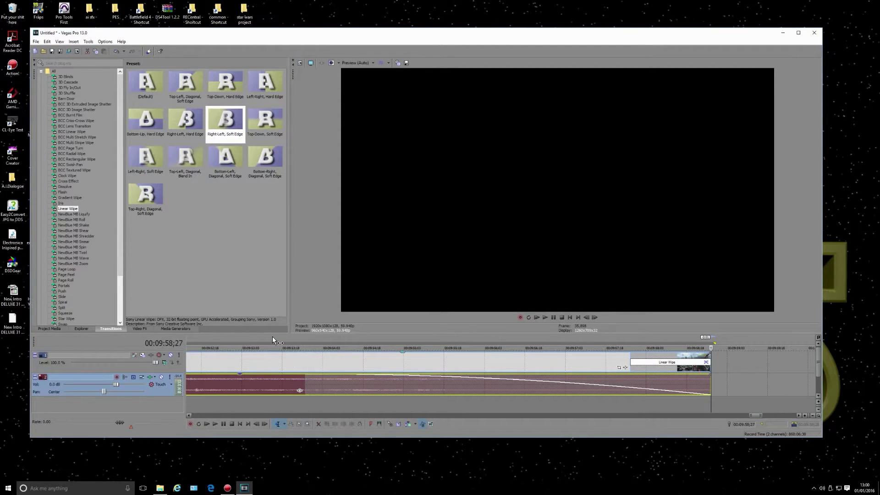
Play back the last part of the timeline to check the closing wipe and the audio fade-out.
double_click(756, 415)
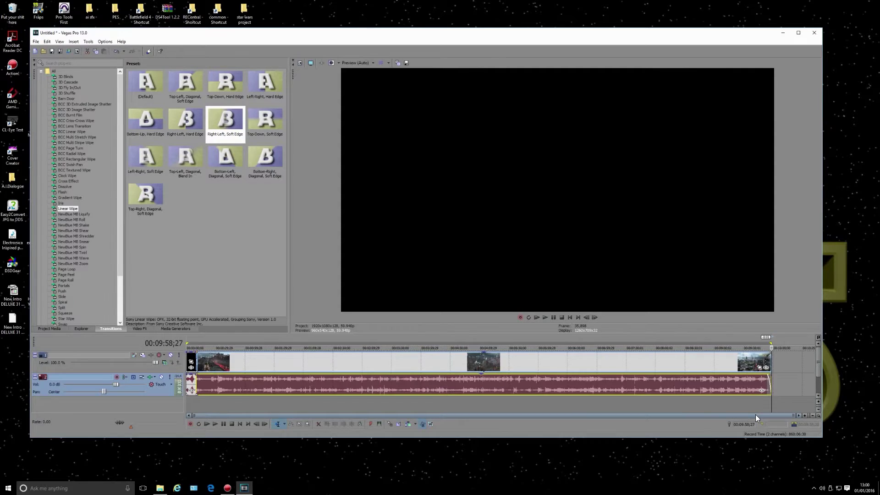
left_click(752, 336)
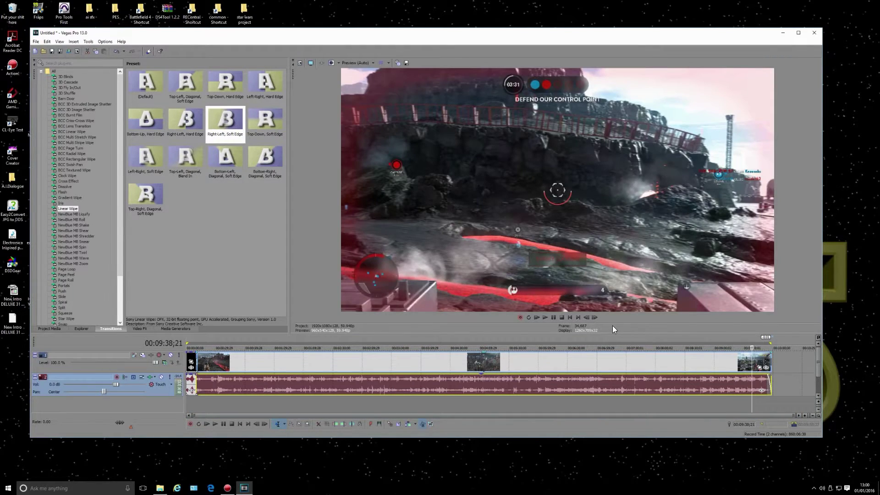
left_click(554, 318)
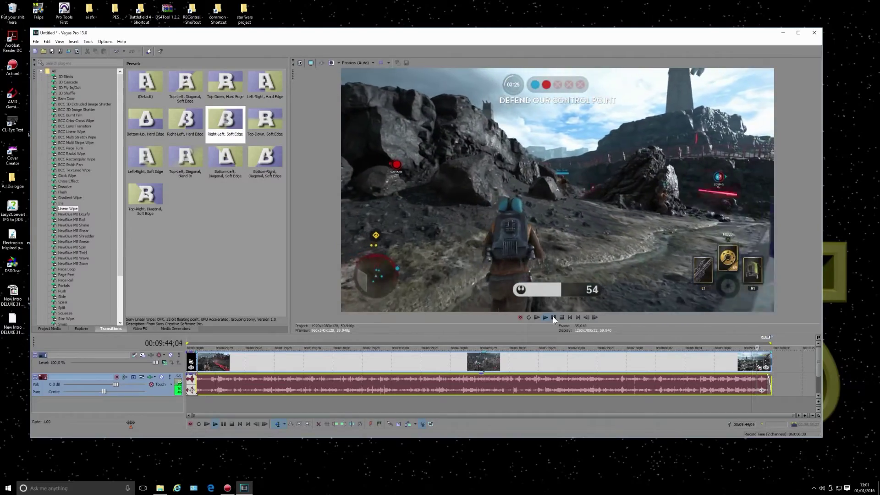
left_click(762, 338)
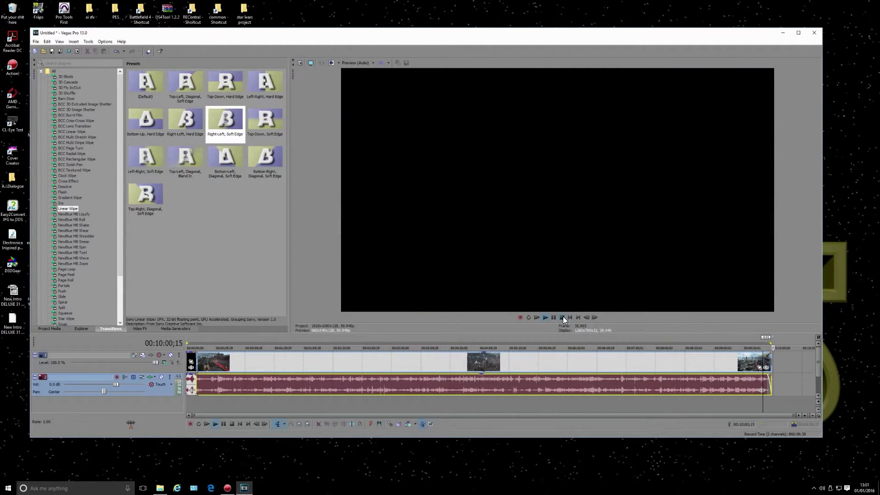
left_click(562, 317)
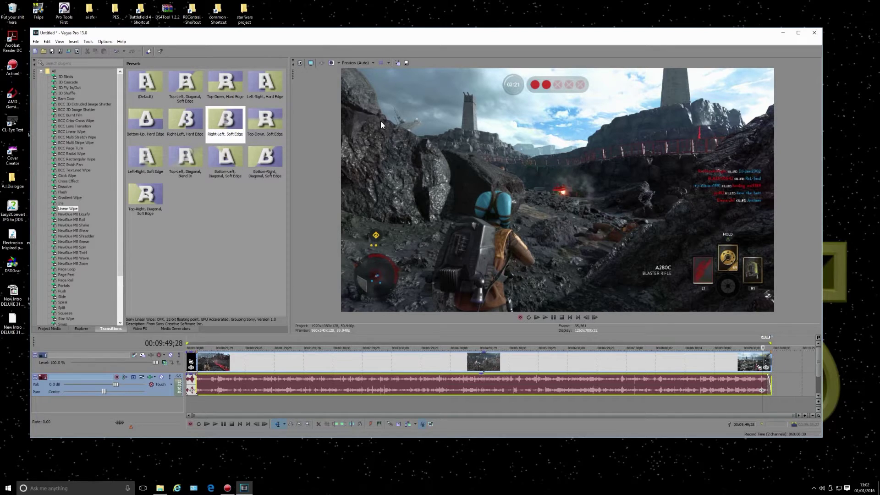
Open the render settings and select the Internet 1920x1080-30p template of the Sony AVC/MVC format.
left_click(68, 51)
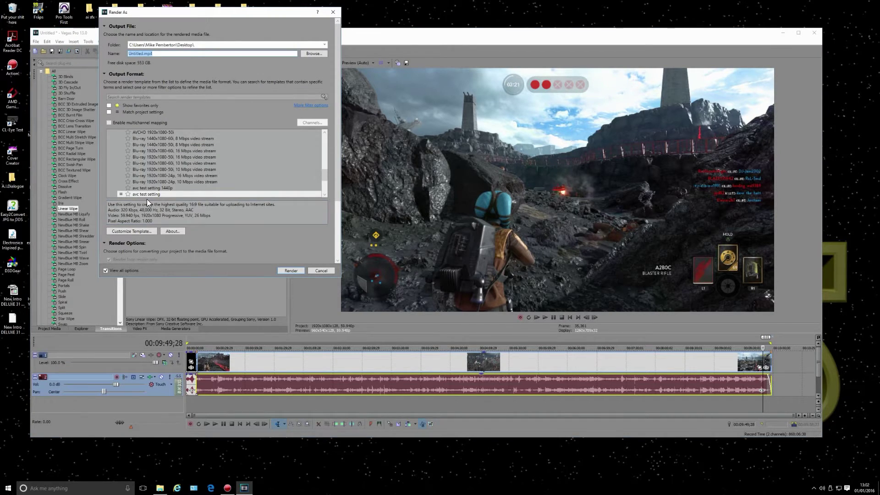
scroll(322, 176, "down", 15)
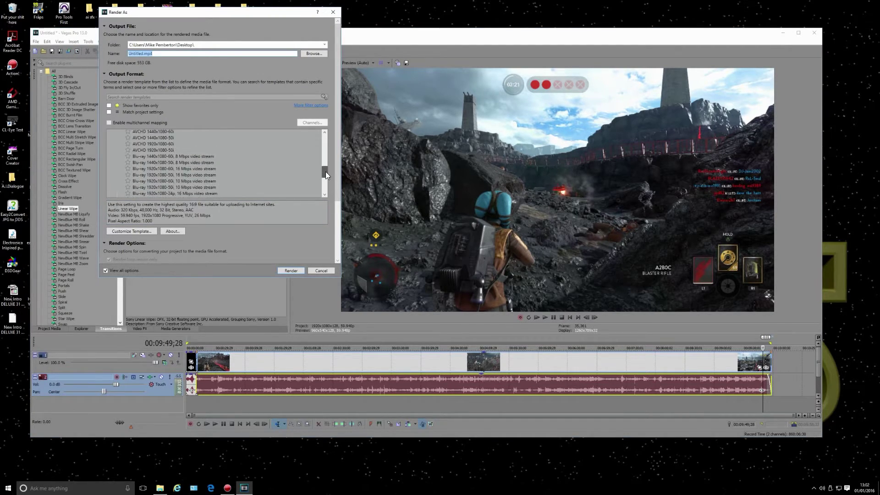
left_click_drag(329, 153, 330, 148)
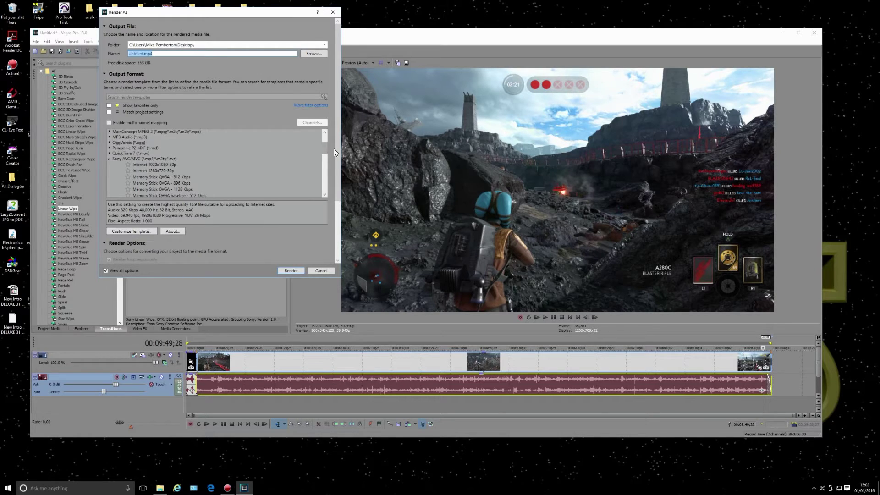
left_click(323, 132)
left_click(323, 132)
left_click(324, 132)
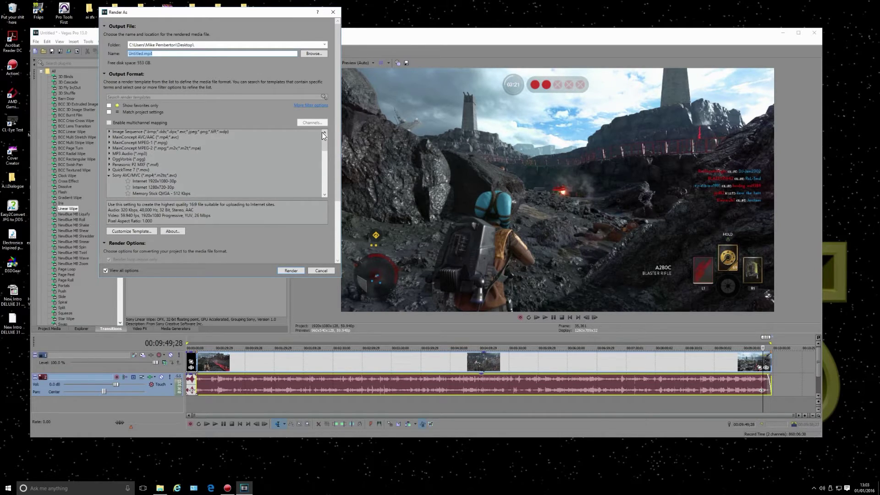
left_click(126, 137)
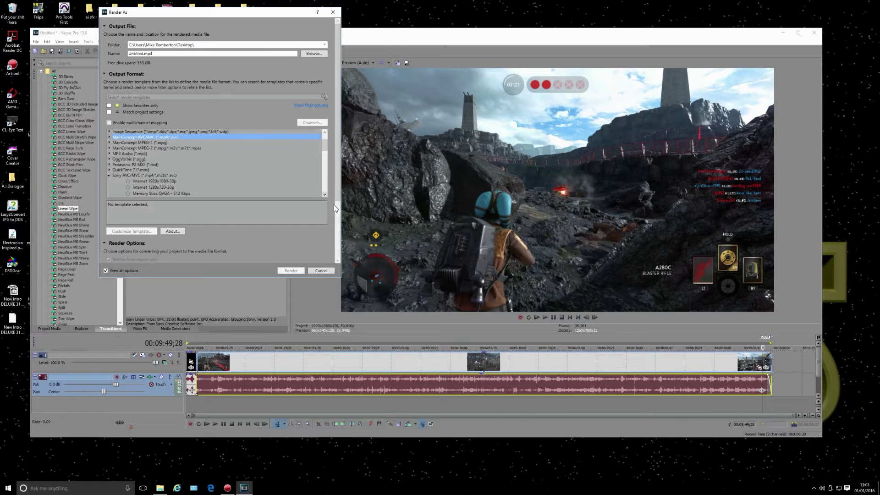
scroll(326, 195, "down", 5)
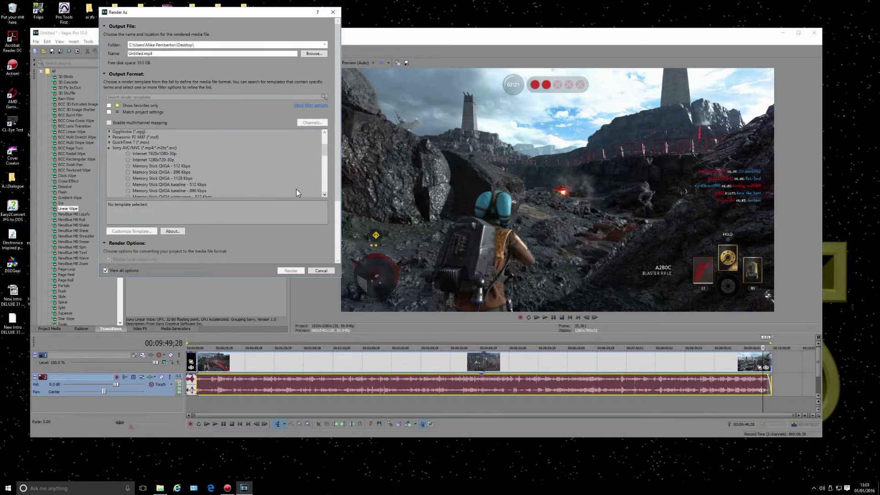
left_click(159, 153)
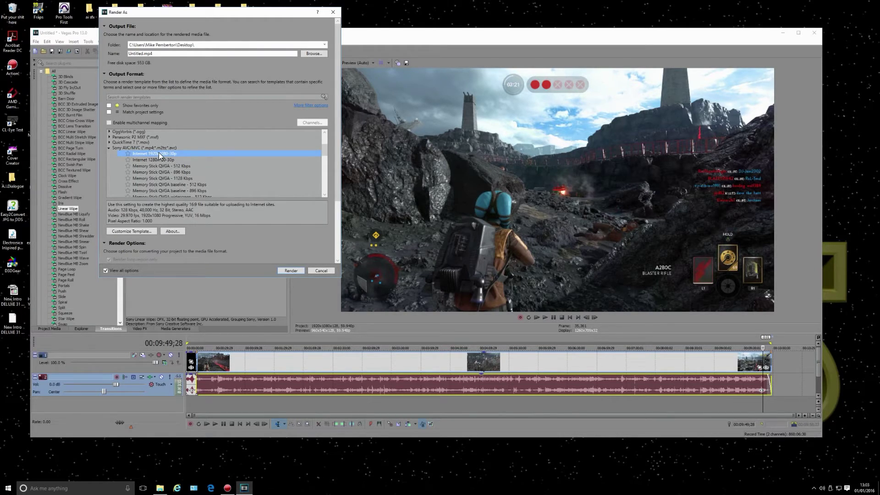
Customize the template's video with frame rate 59.940 (Double NTSC), bit rate 25,999,360 and encode mode Render using GPU if available.
left_click(129, 231)
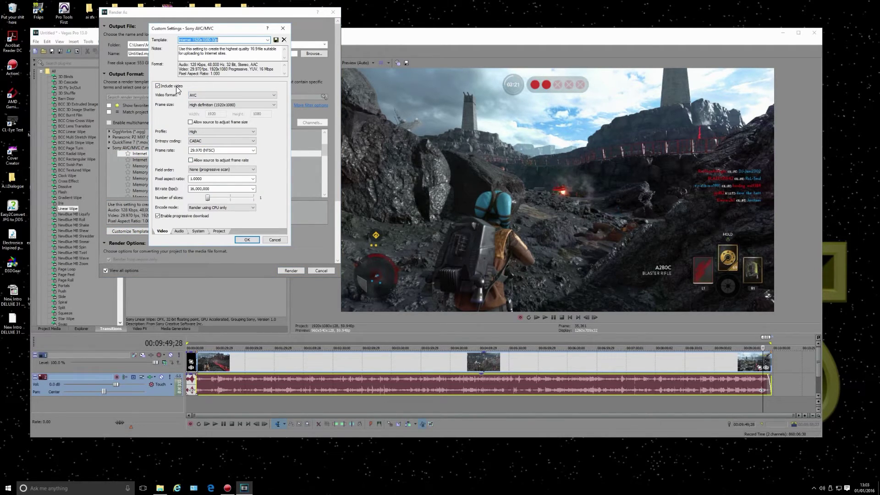
left_click(248, 150)
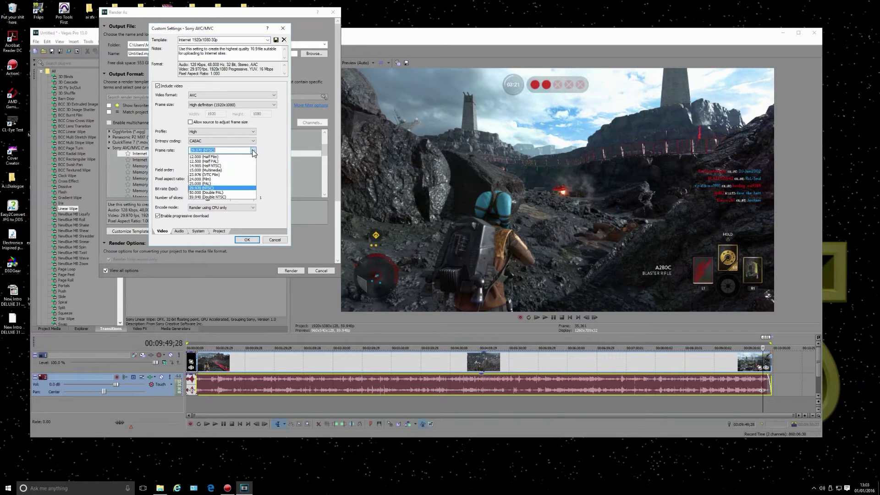
left_click(206, 197)
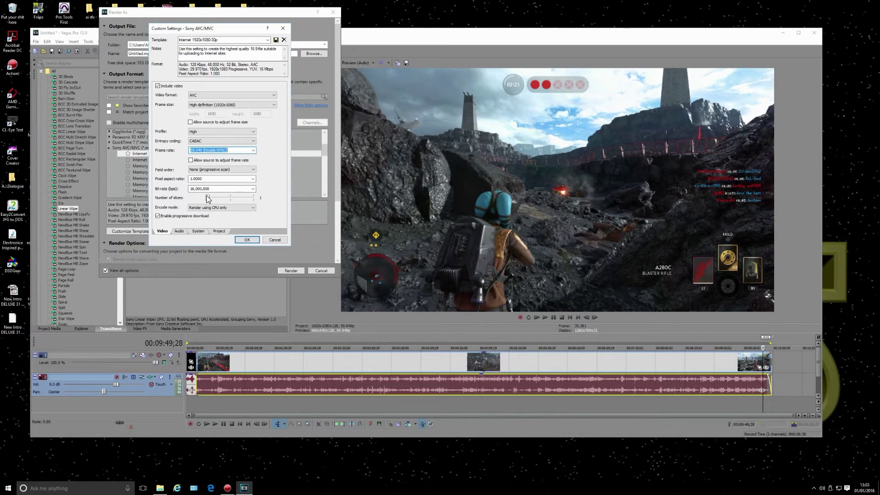
left_click(252, 189)
left_click(198, 222)
left_click(252, 208)
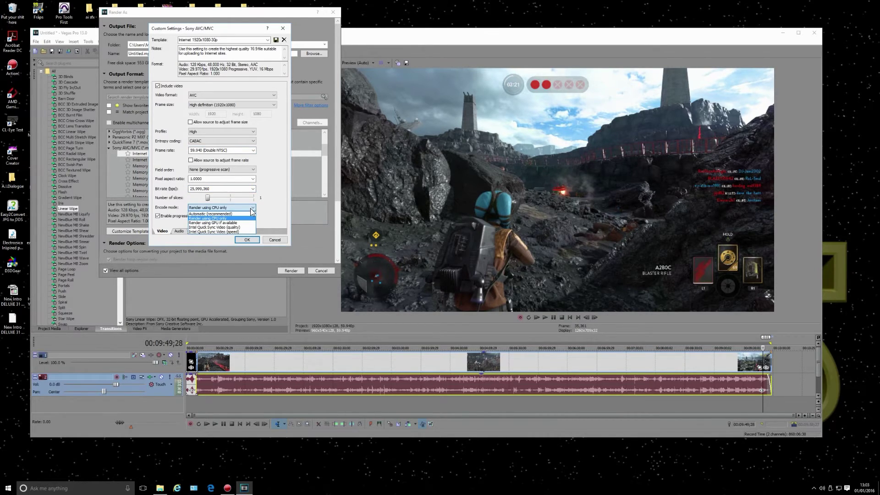
left_click(223, 223)
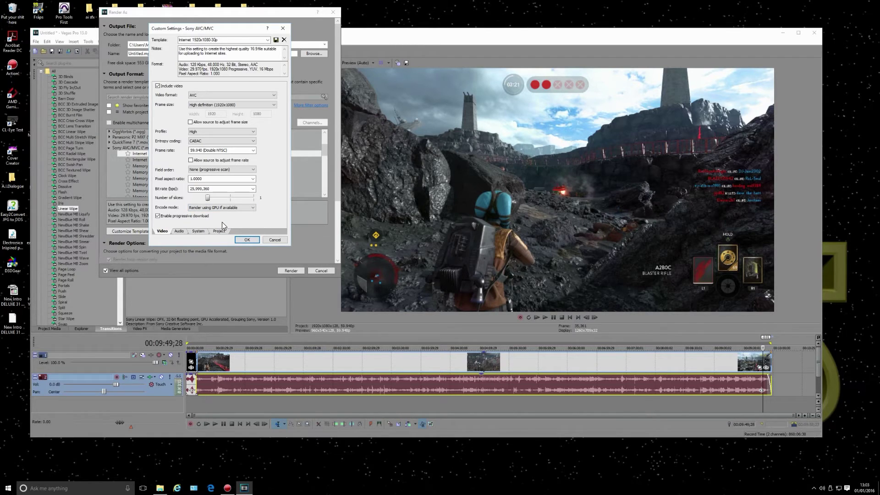
Set the audio bit rate of the customized Sony AVC template to 320,000 bps.
left_click(179, 232)
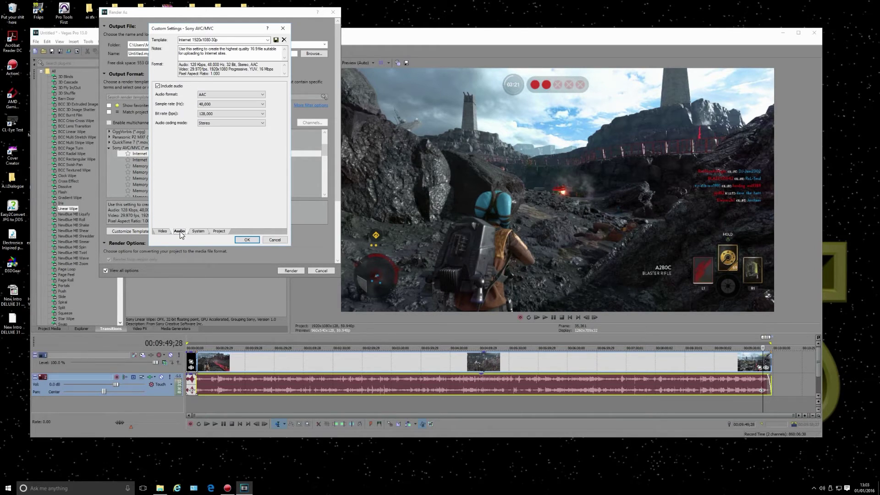
left_click(232, 114)
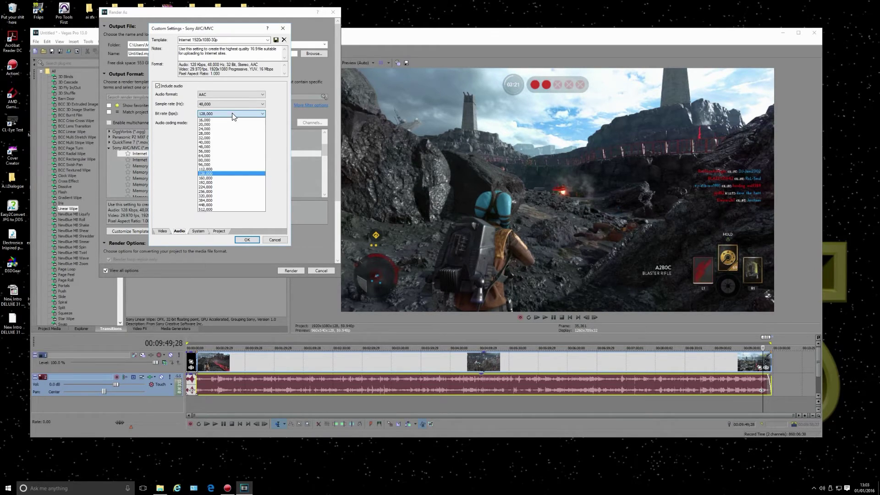
left_click(205, 196)
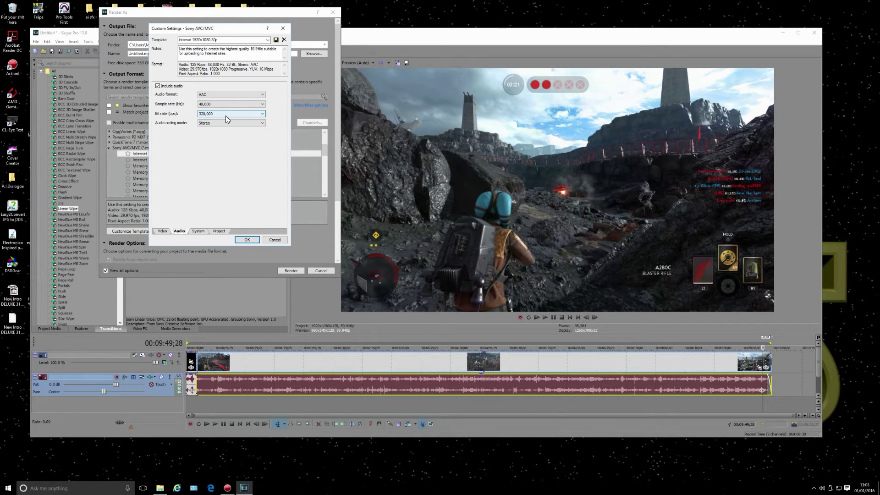
Set the template's video rendering quality to Best and accept the custom settings.
left_click(217, 230)
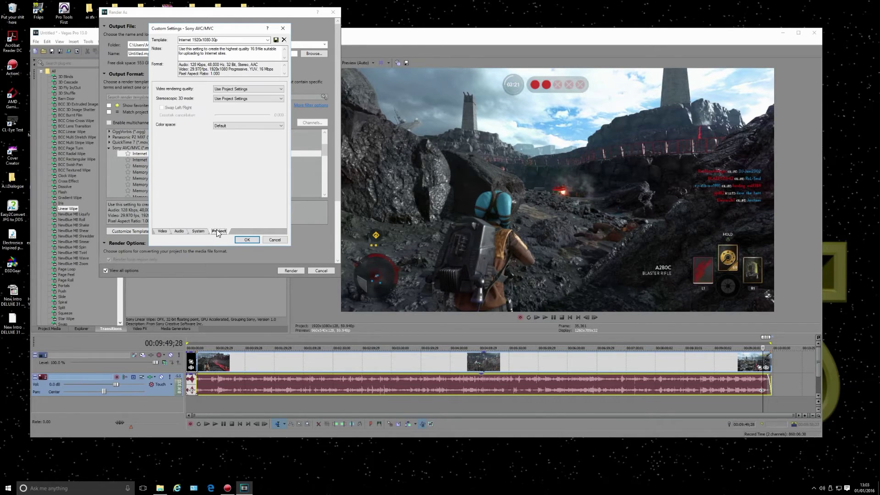
left_click(267, 89)
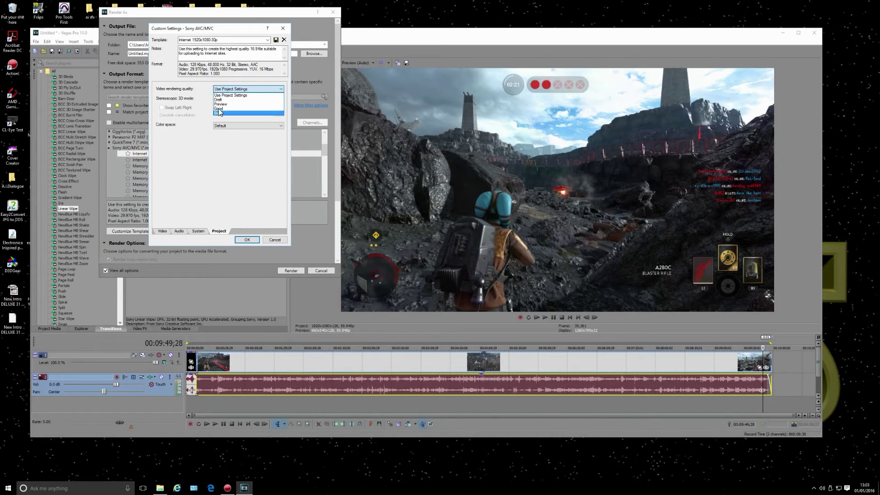
left_click(220, 117)
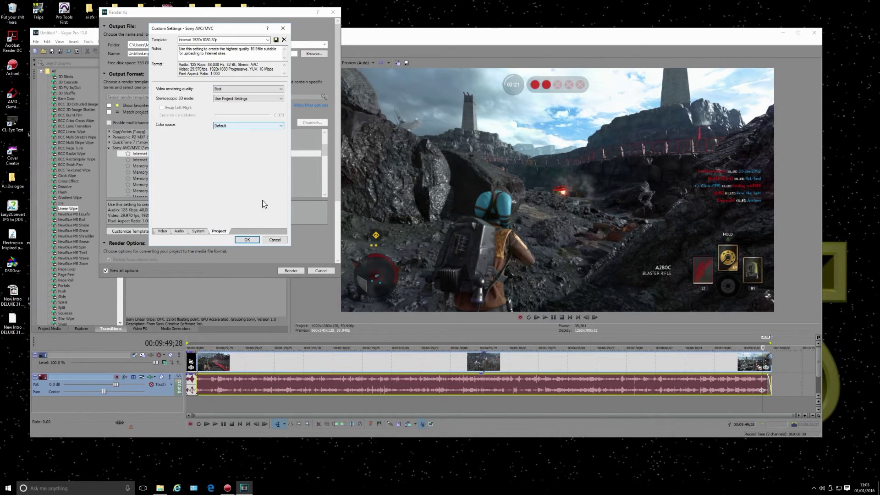
left_click(246, 240)
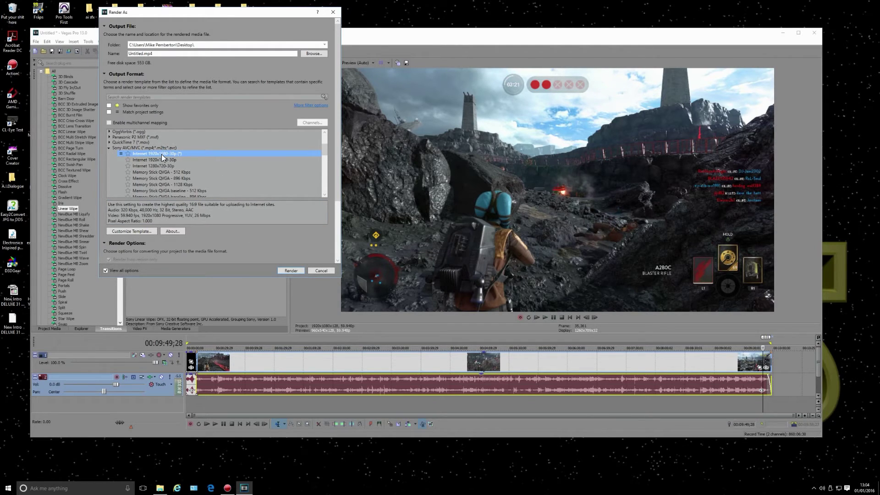
Select the saved "avc test setting" template under Sony AVC/MVC and review its video, project and audio settings.
scroll(159, 166, "down", 8)
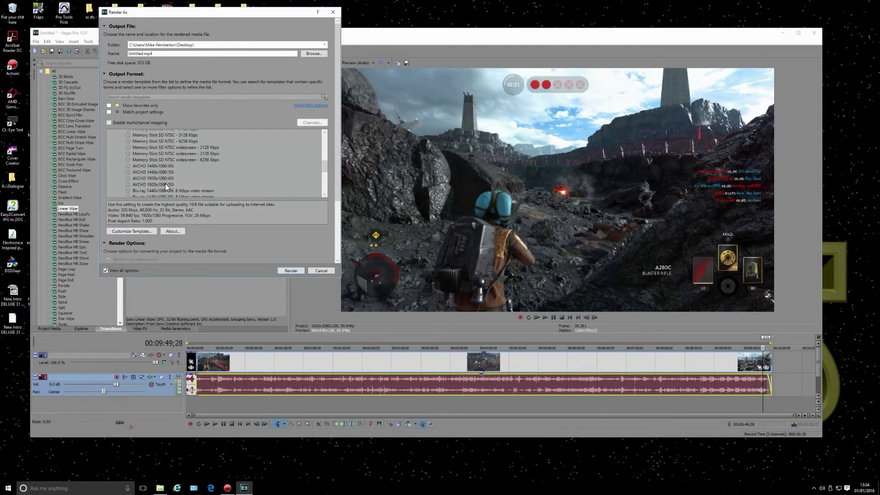
scroll(165, 184, "down", 6)
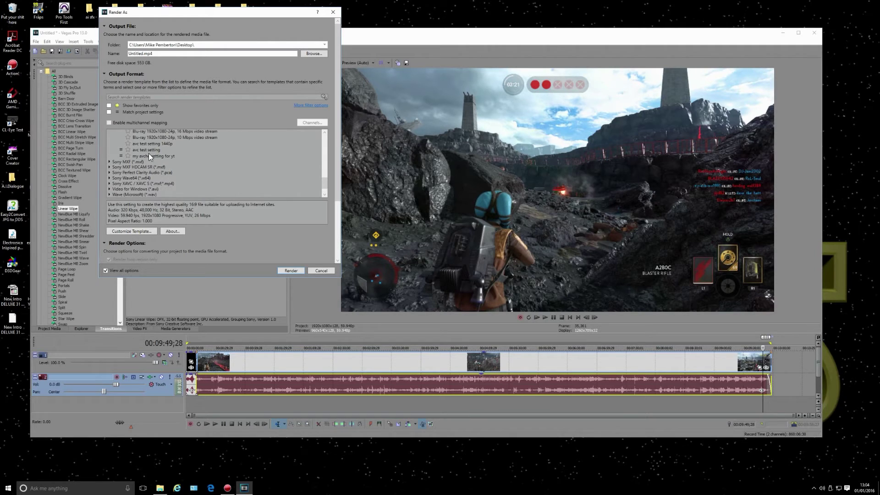
left_click(130, 232)
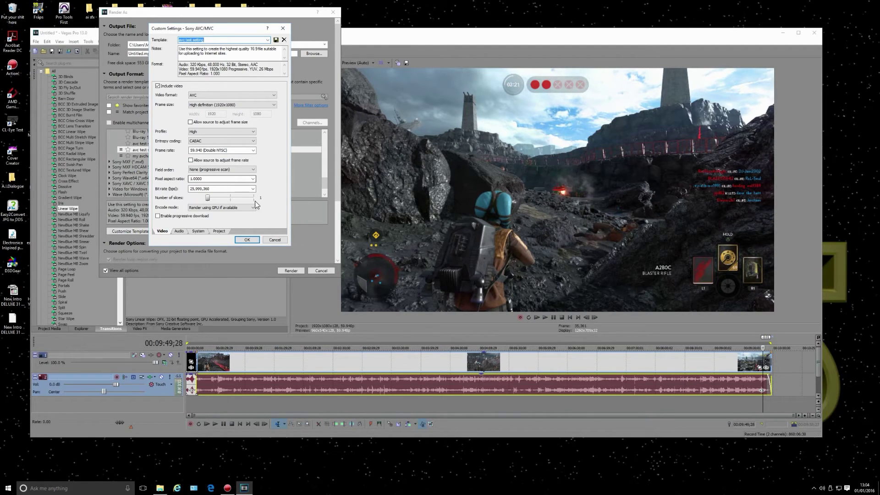
left_click(220, 231)
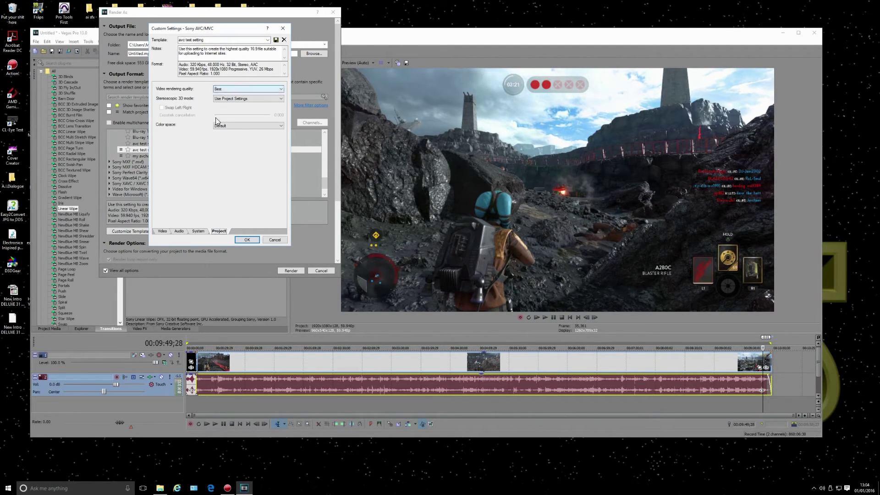
left_click(180, 231)
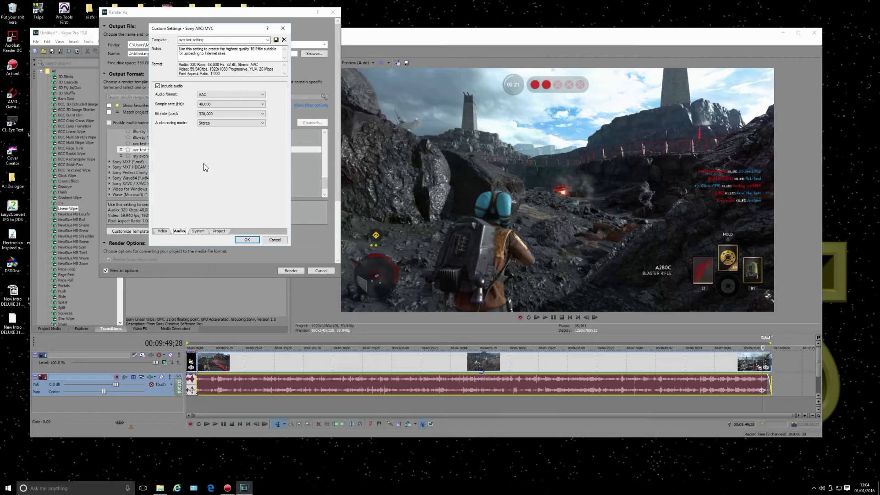
left_click(245, 239)
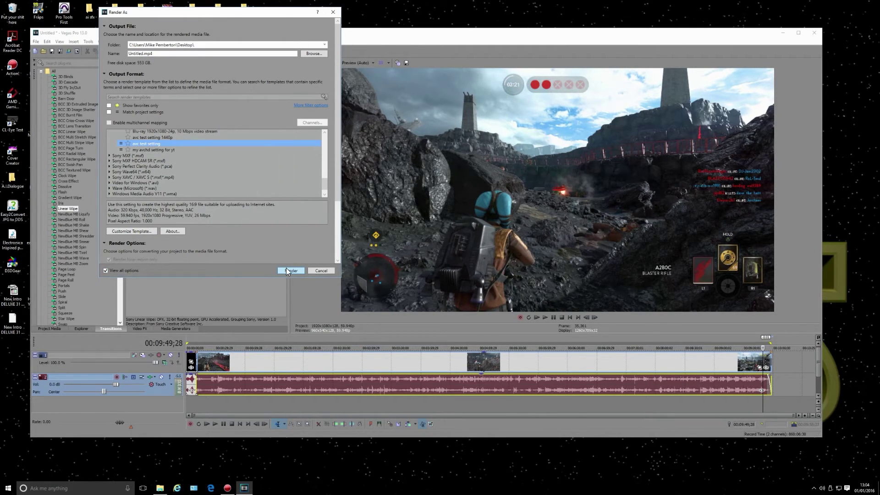
scroll(251, 174, "up", 1)
scroll(246, 182, "up", 8)
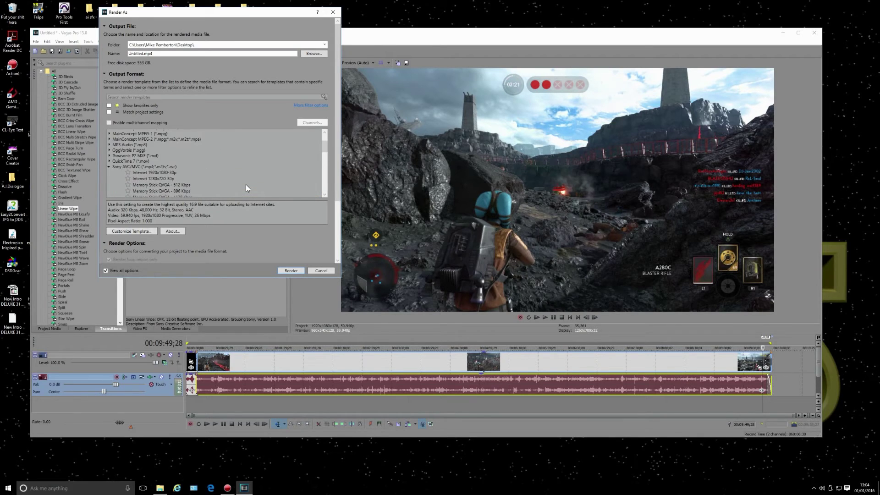
scroll(125, 176, "down", 3)
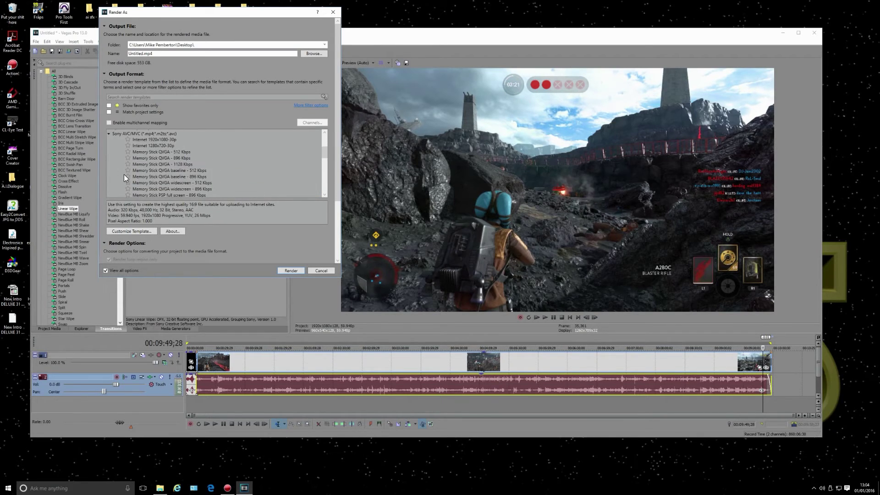
scroll(118, 190, "down", 2)
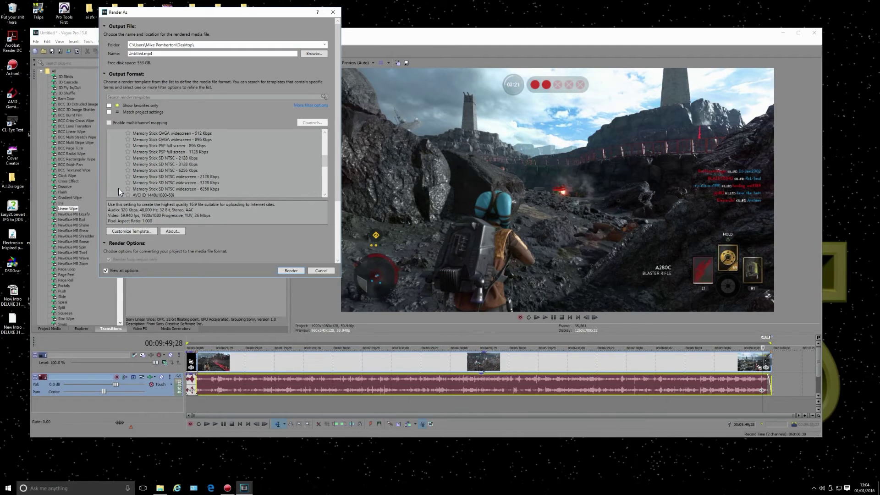
scroll(118, 188, "up", 10)
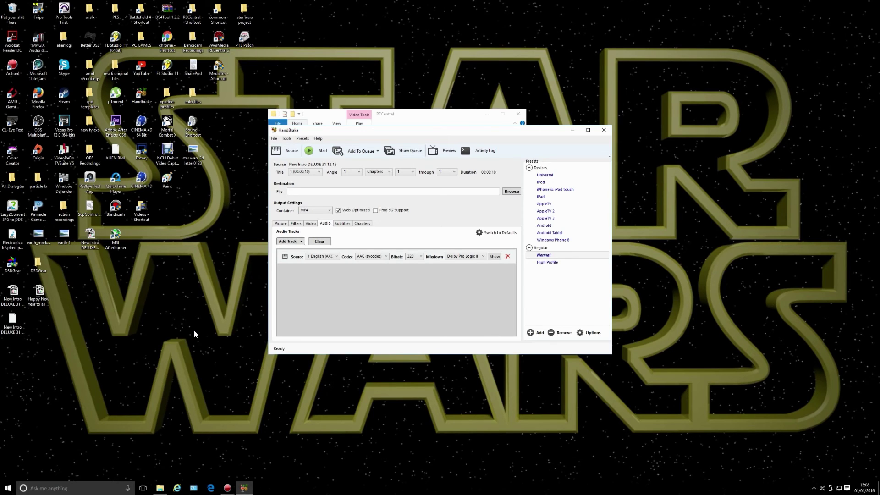
left_click(227, 487)
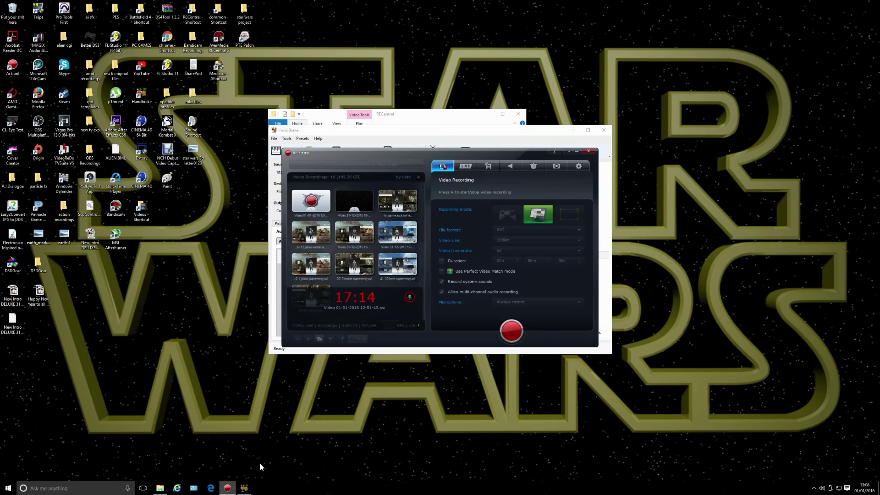